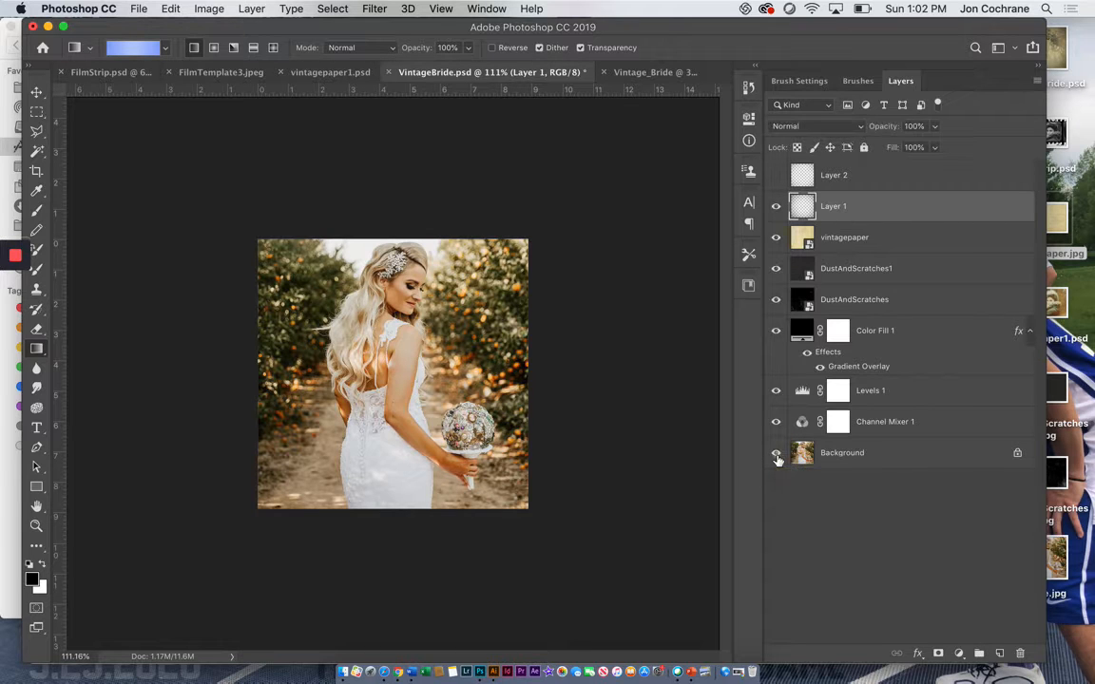
Show all layers of the finished VintageBride.psd example again and switch to the blank Vintage_Bride document
left_click(777, 456, "alt")
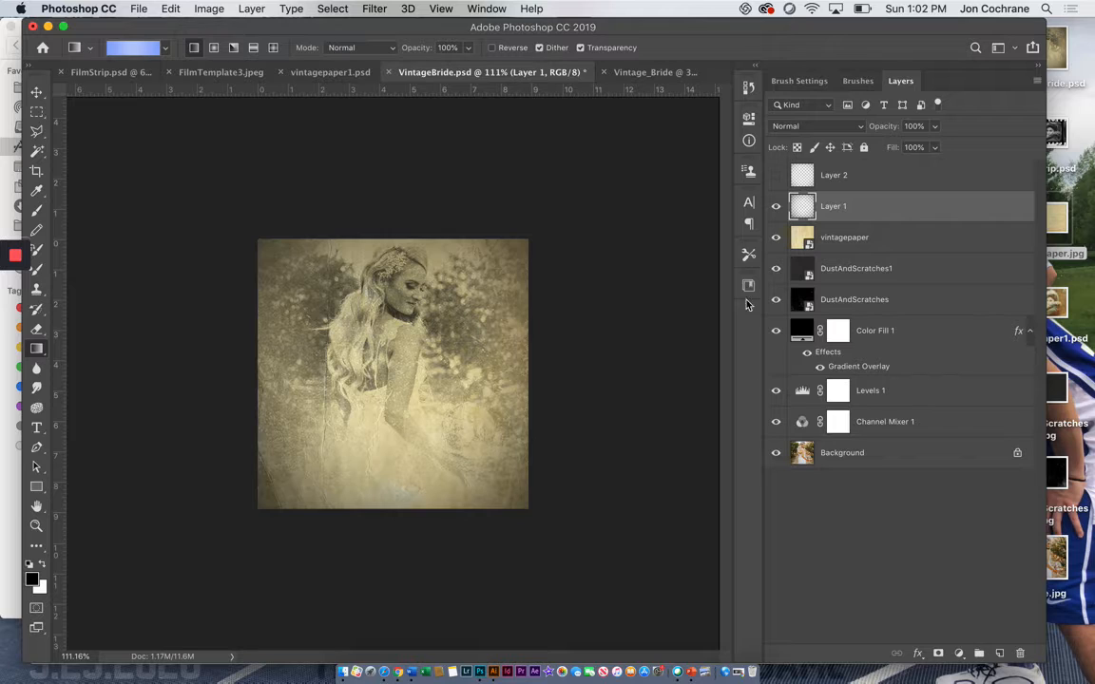
left_click(649, 74)
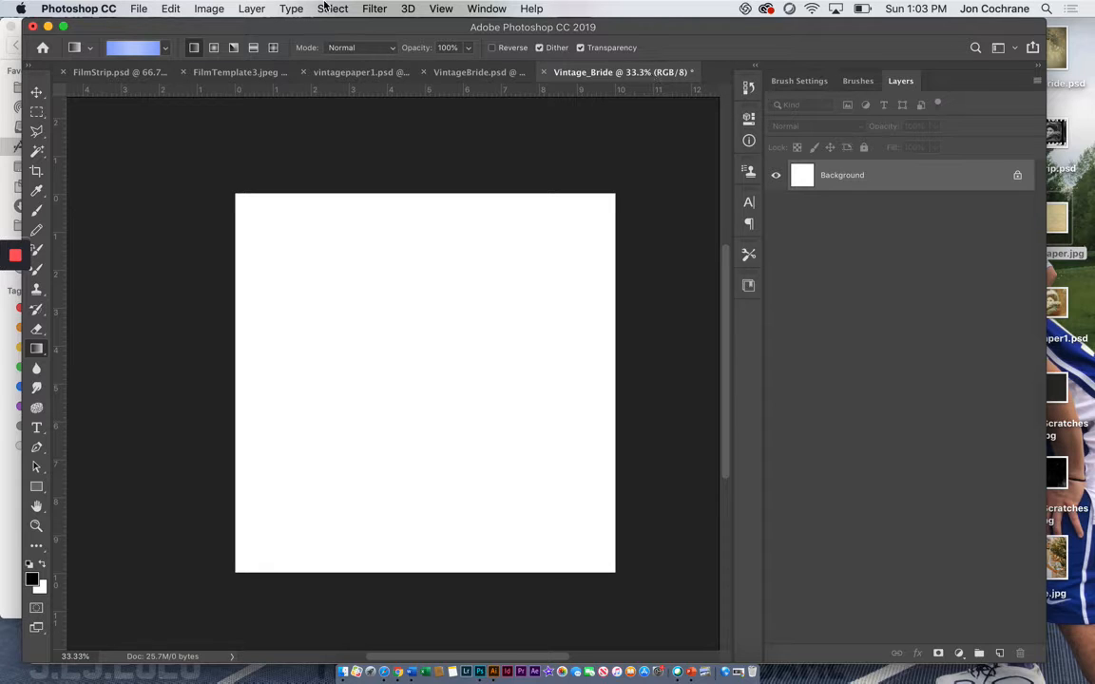
Place Bride.jpg from the Desktop as an embedded image and scale it to about 113.45% so it fills the canvas
left_click(140, 9)
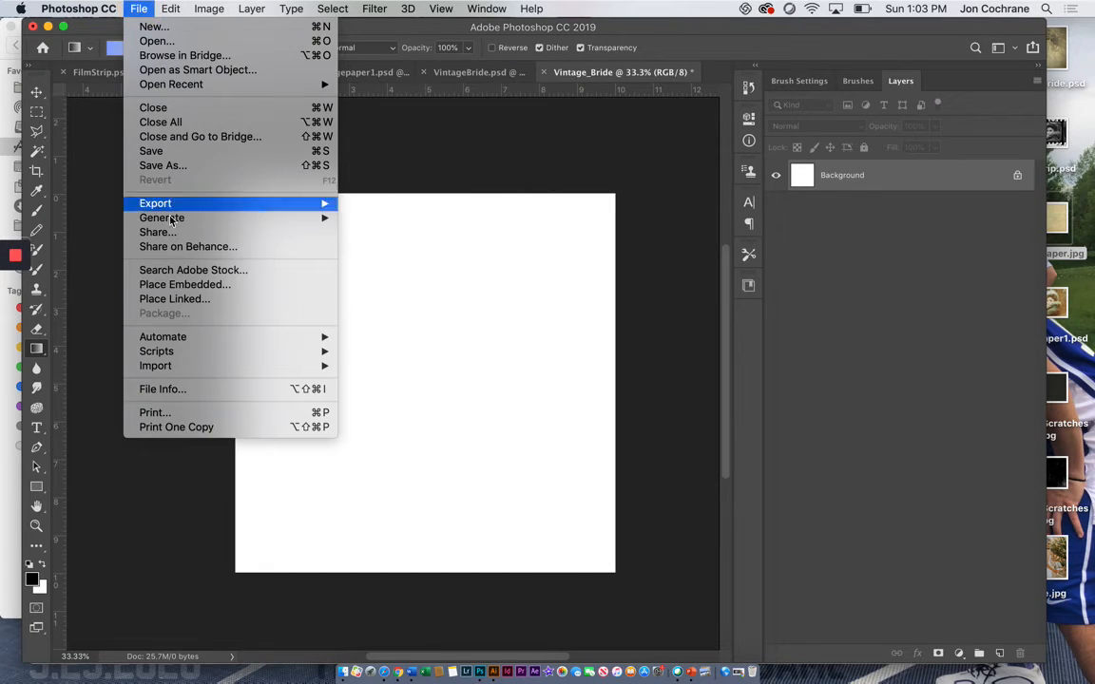
left_click(182, 287)
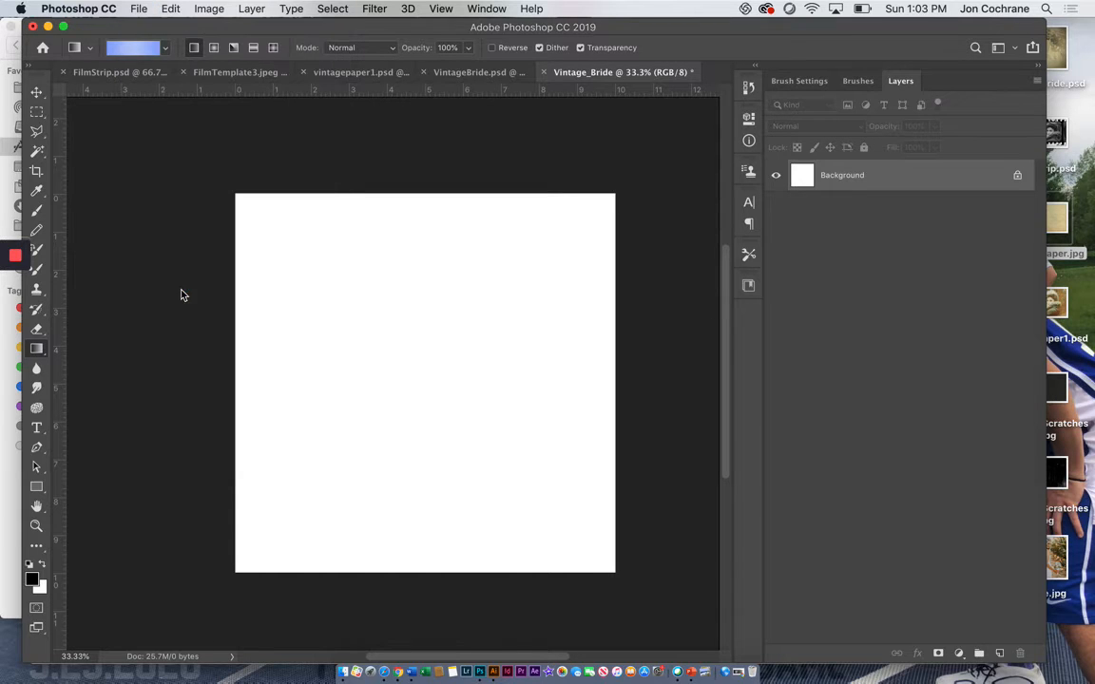
scroll(412, 209, "up", 2)
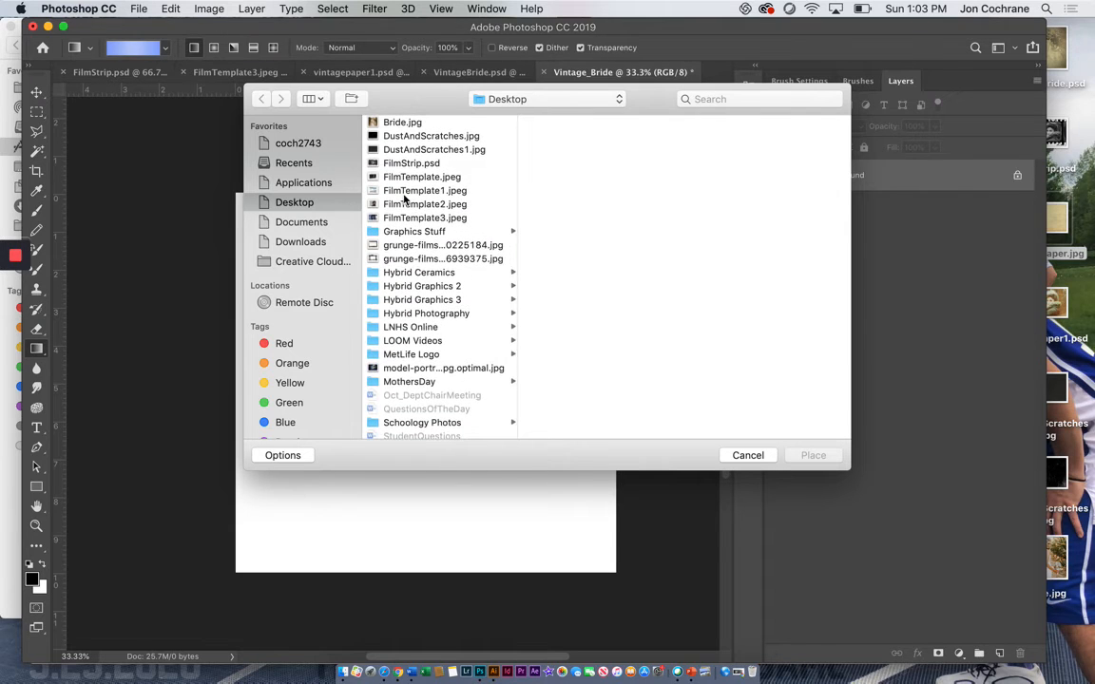
left_click(400, 123)
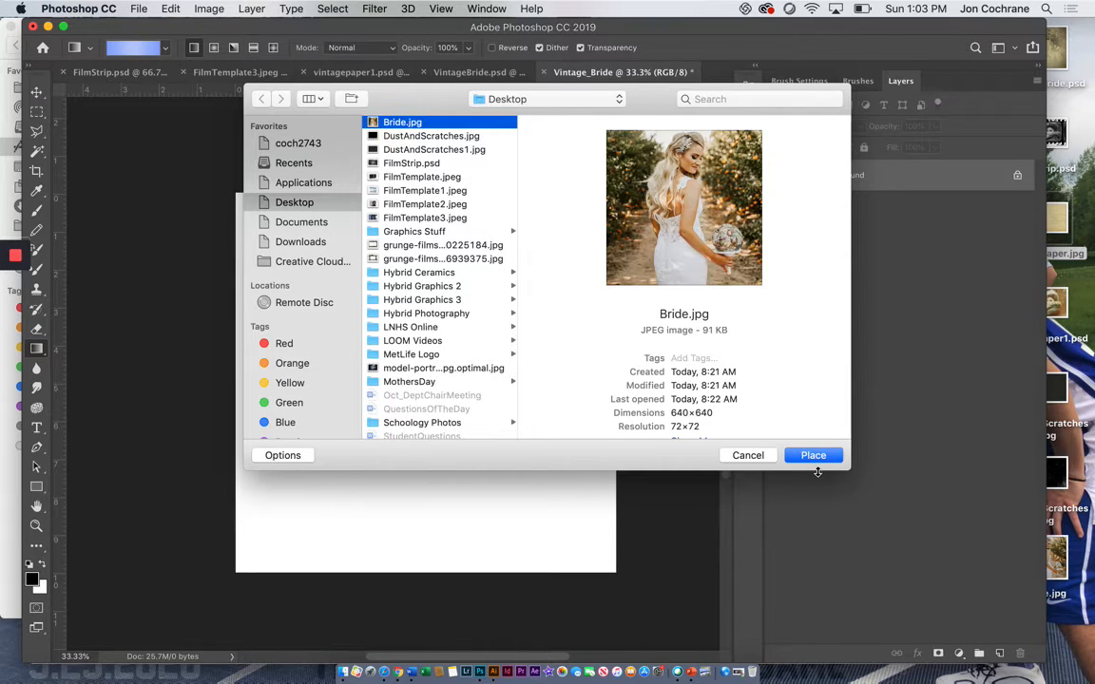
left_click(814, 455)
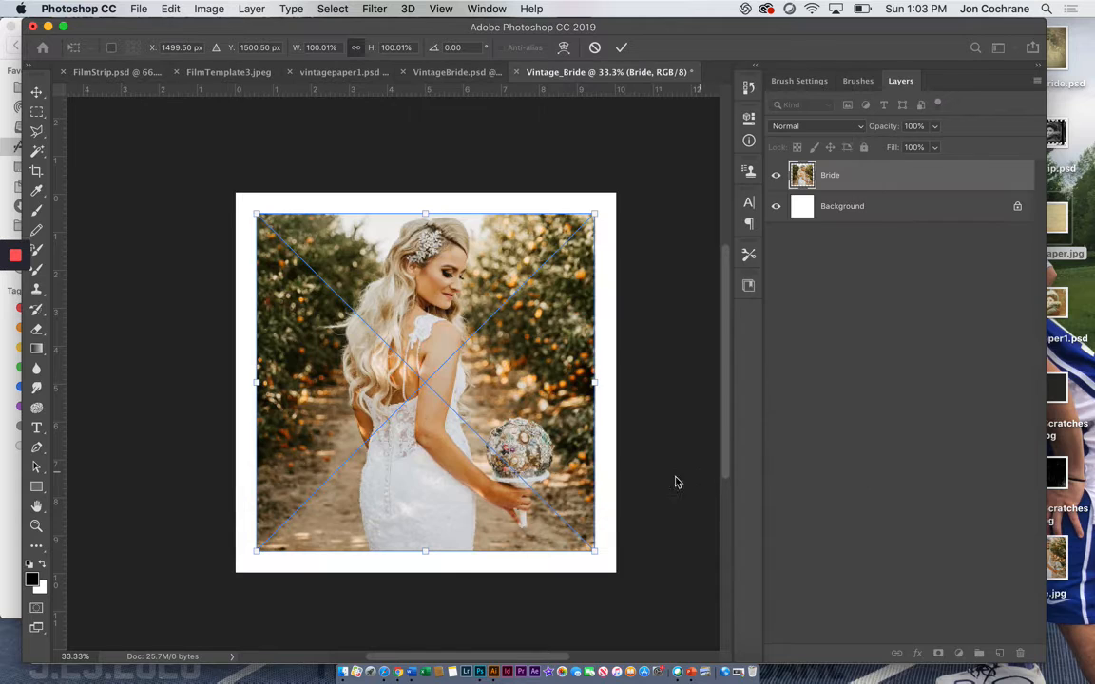
left_click_drag(593, 551, 615, 573)
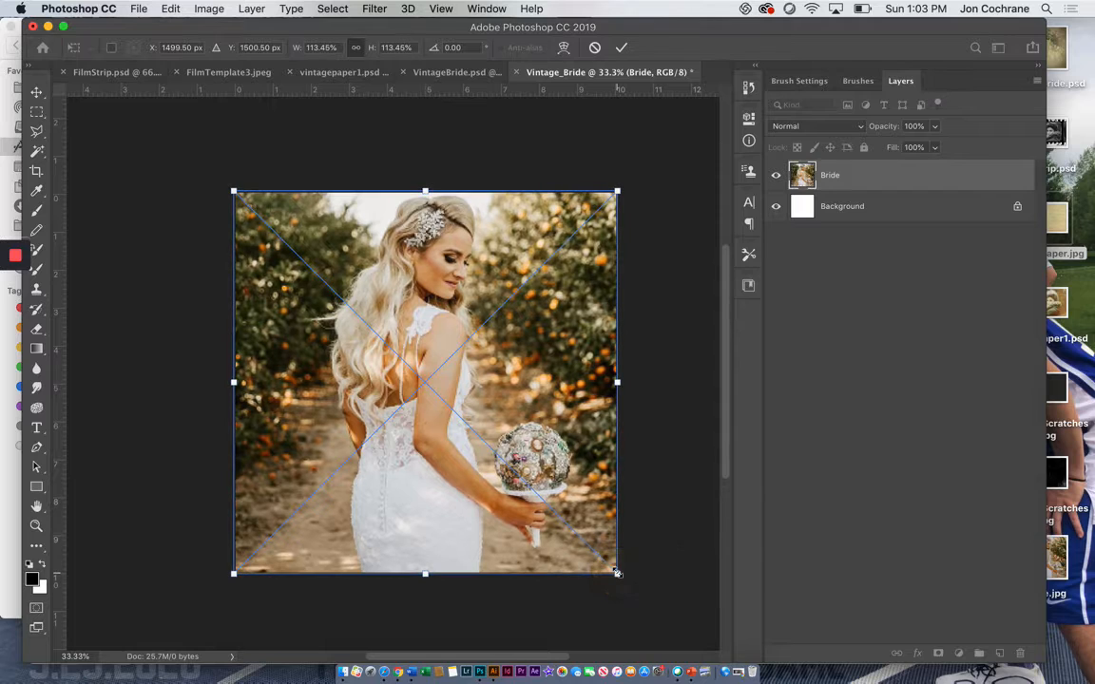
key("Return")
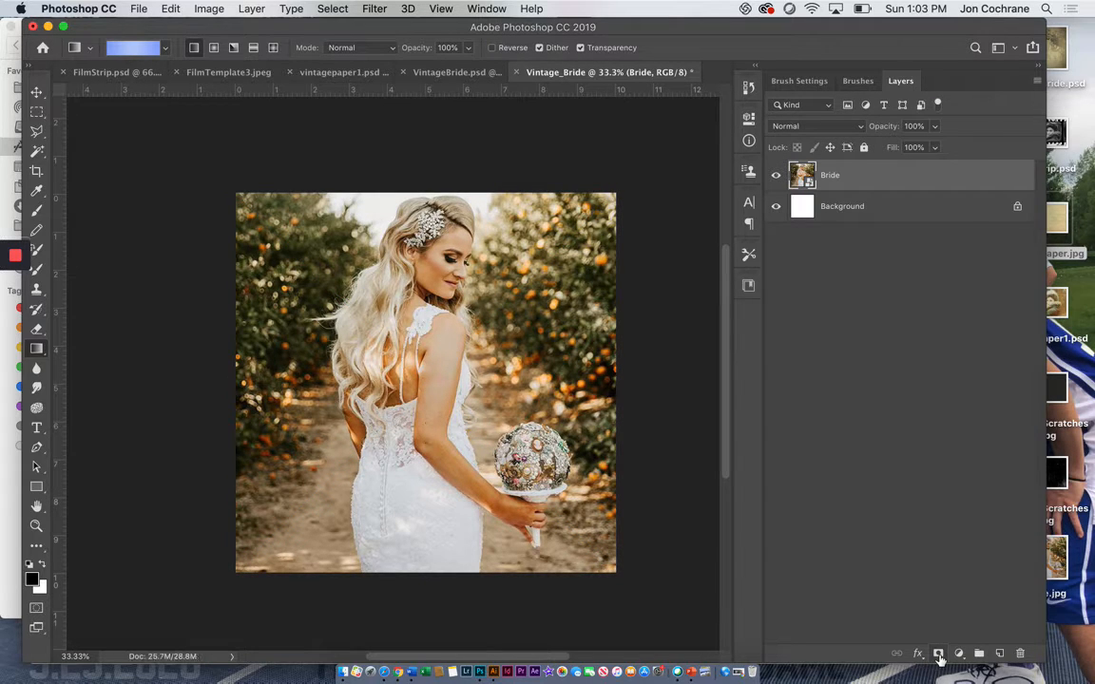
Add a monochrome Channel Mixer adjustment layer above the Bride layer with Red +7, Green +77 and Blue +35
left_click(938, 654)
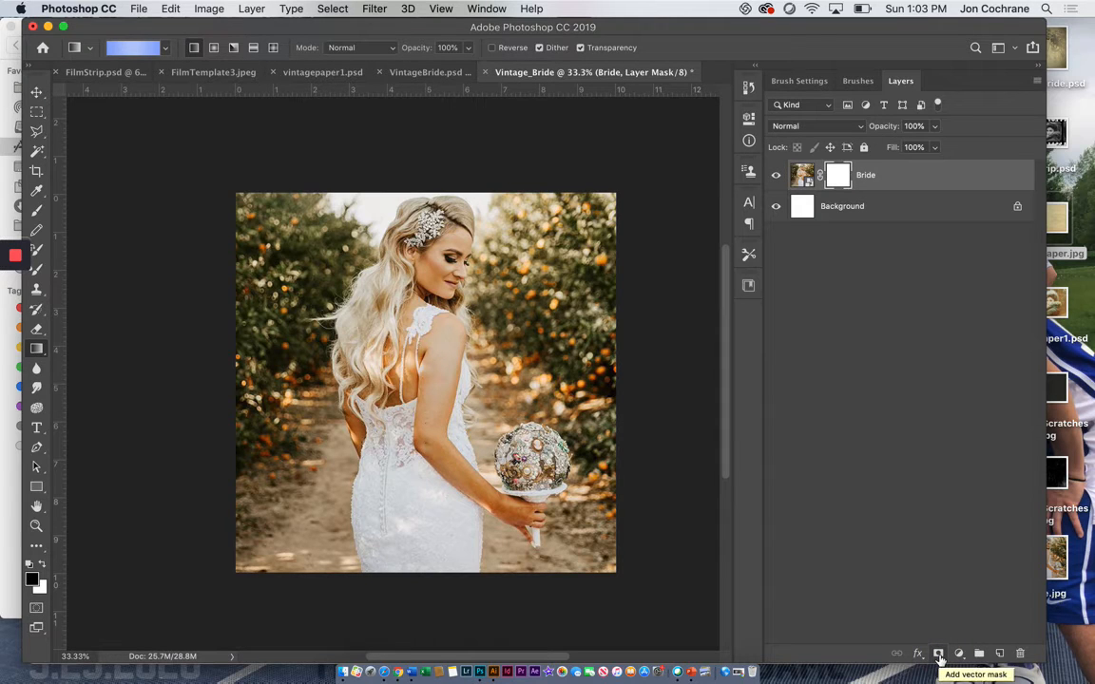
key("super+z")
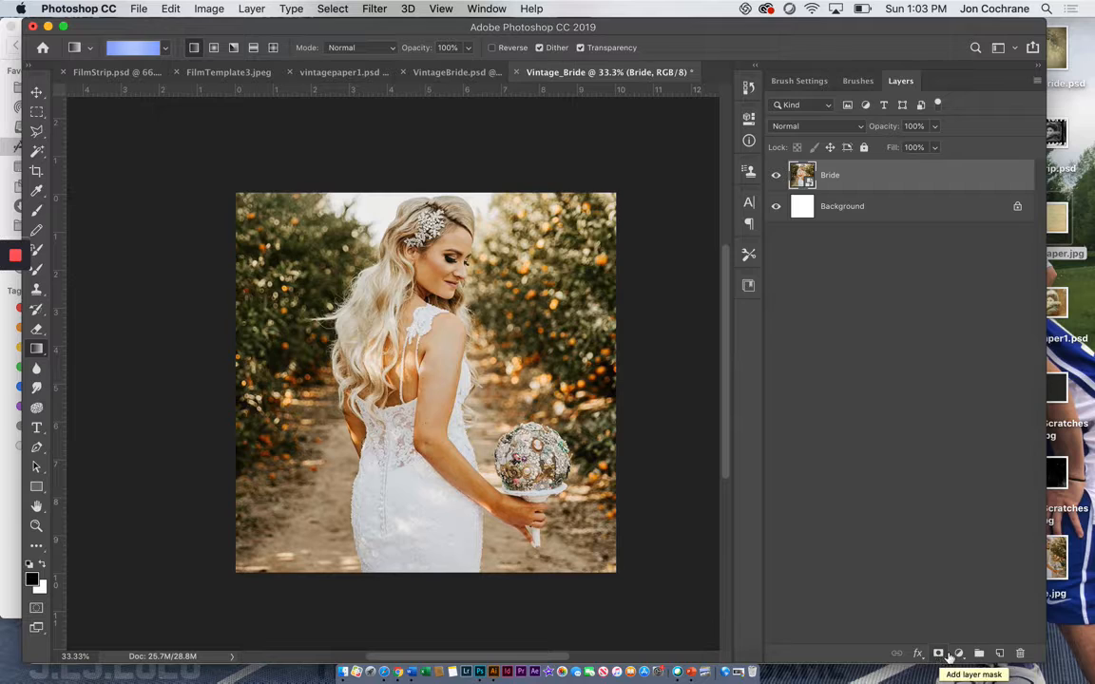
left_click(958, 654)
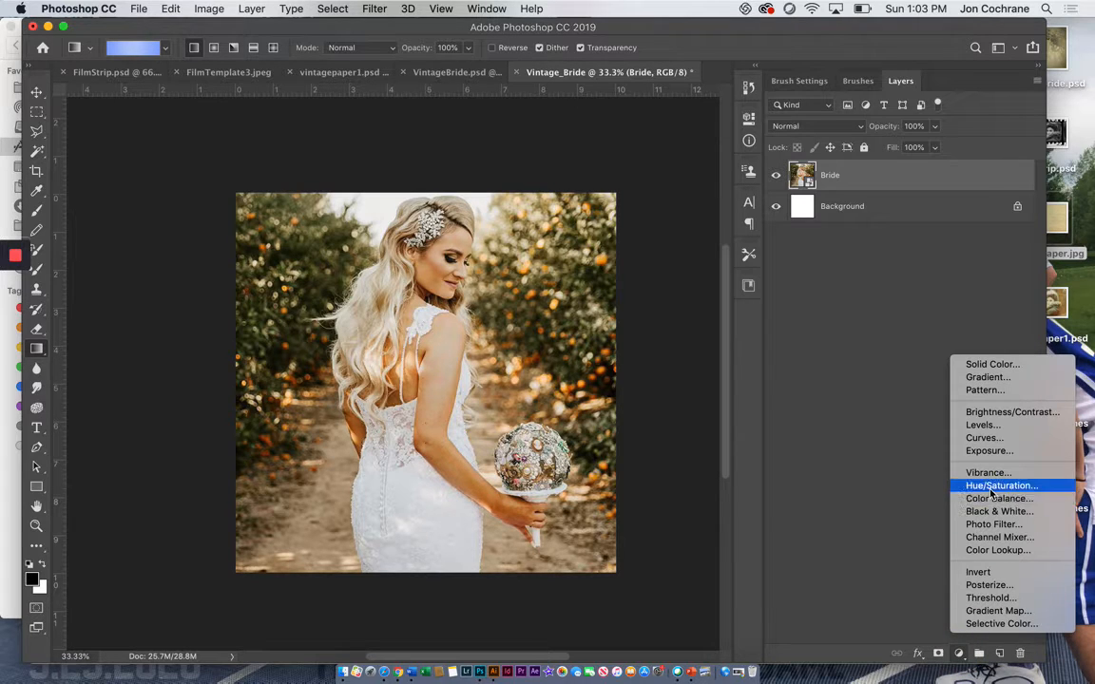
left_click(985, 537)
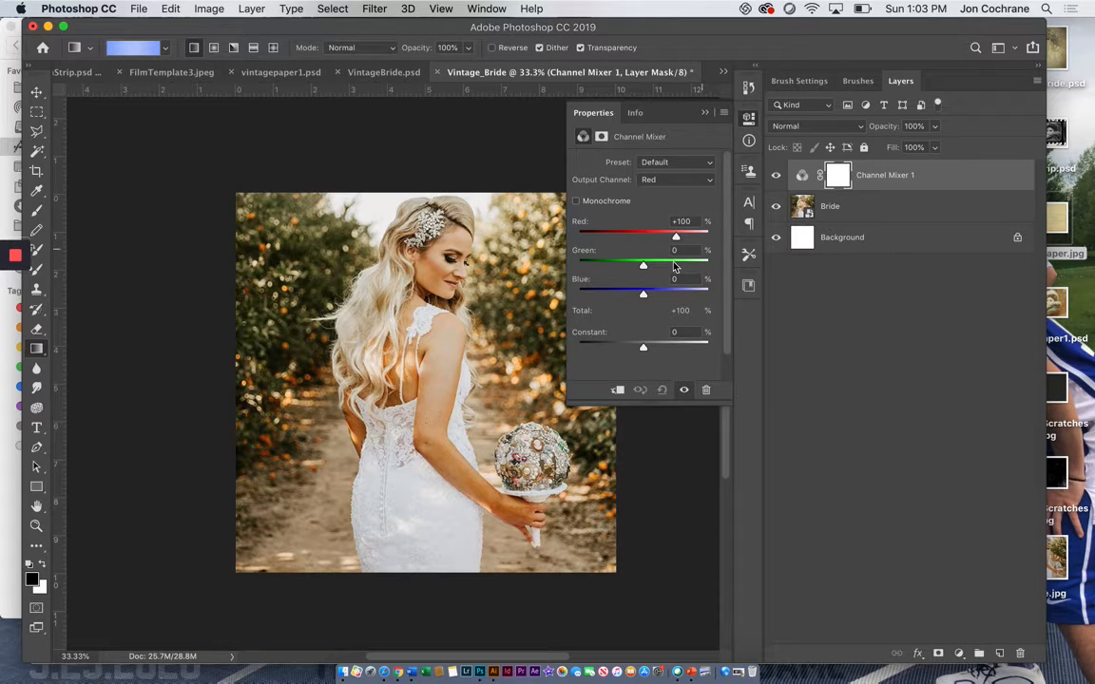
left_click(576, 203)
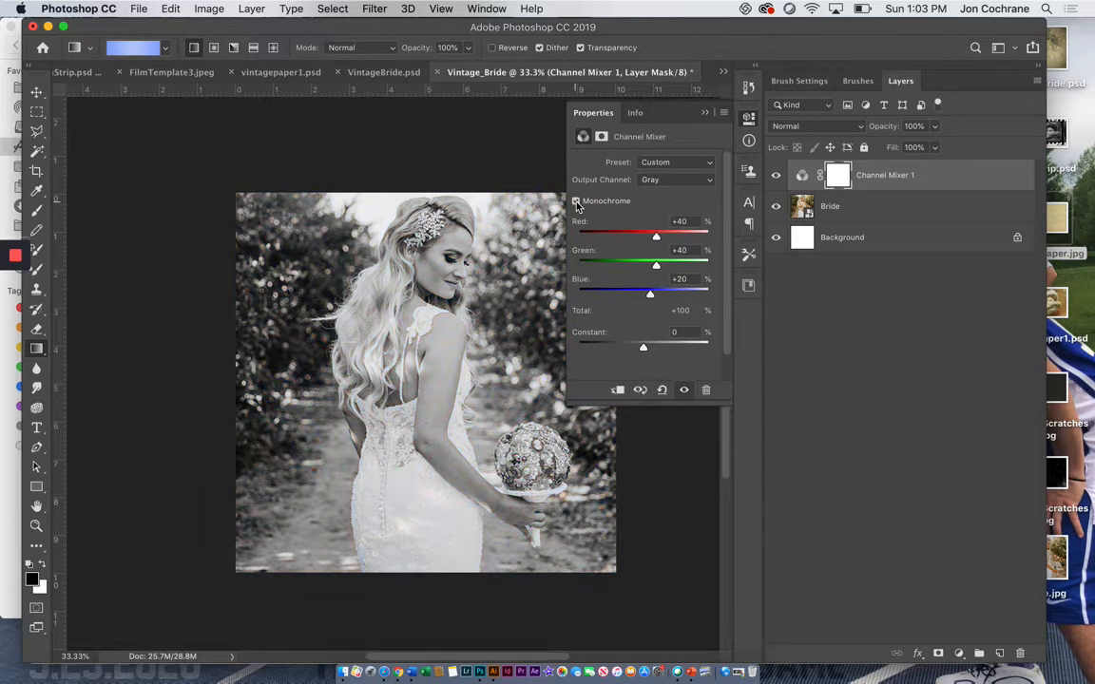
mouse_move(657, 238)
left_mouse_down()
mouse_move(646, 237)
mouse_move(657, 266)
mouse_move(671, 268)
mouse_move(643, 237)
left_mouse_up()
left_click_drag(650, 293, 655, 296)
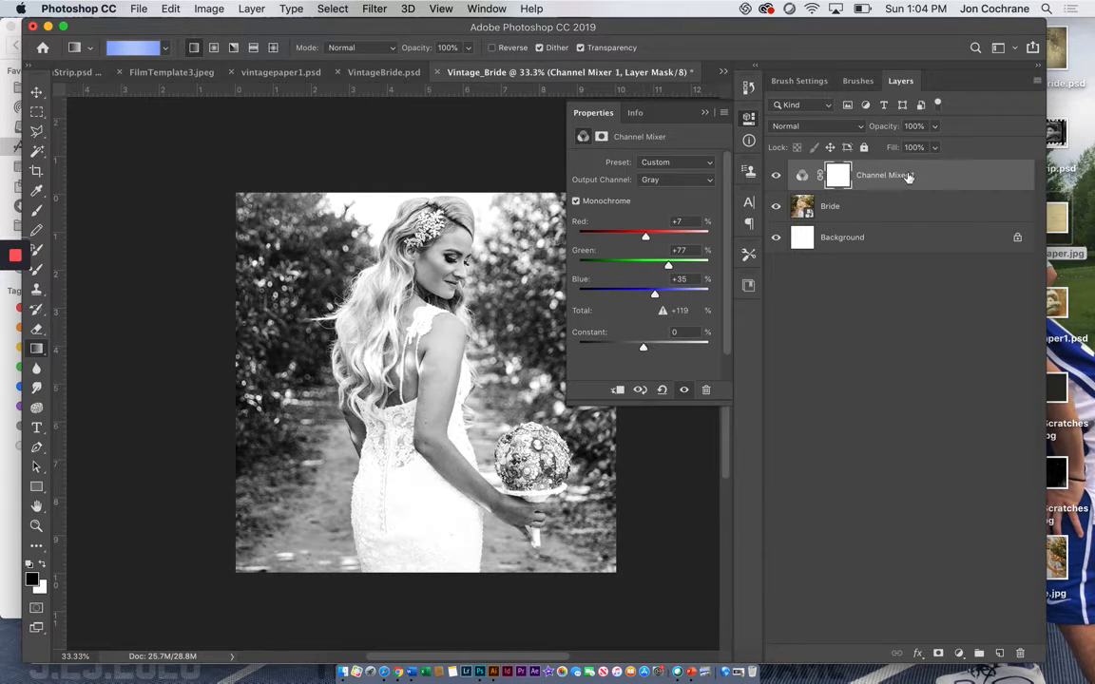
Add a Levels adjustment layer with input levels 19 and 238 and output levels 63 and 214
left_click(958, 653)
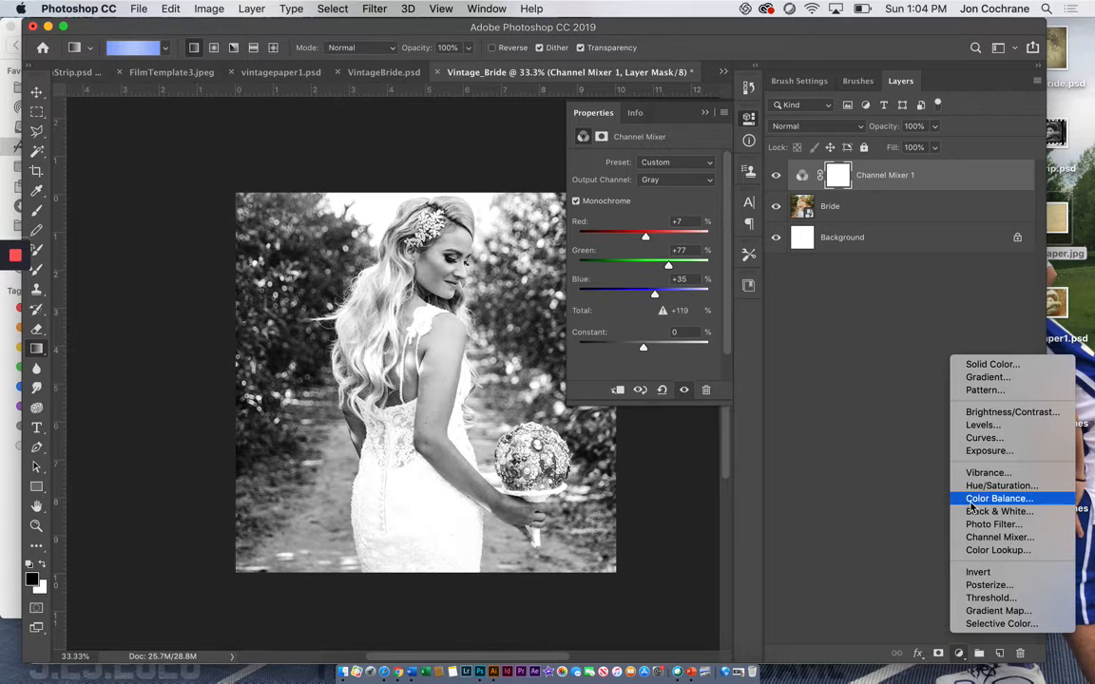
left_click(971, 425)
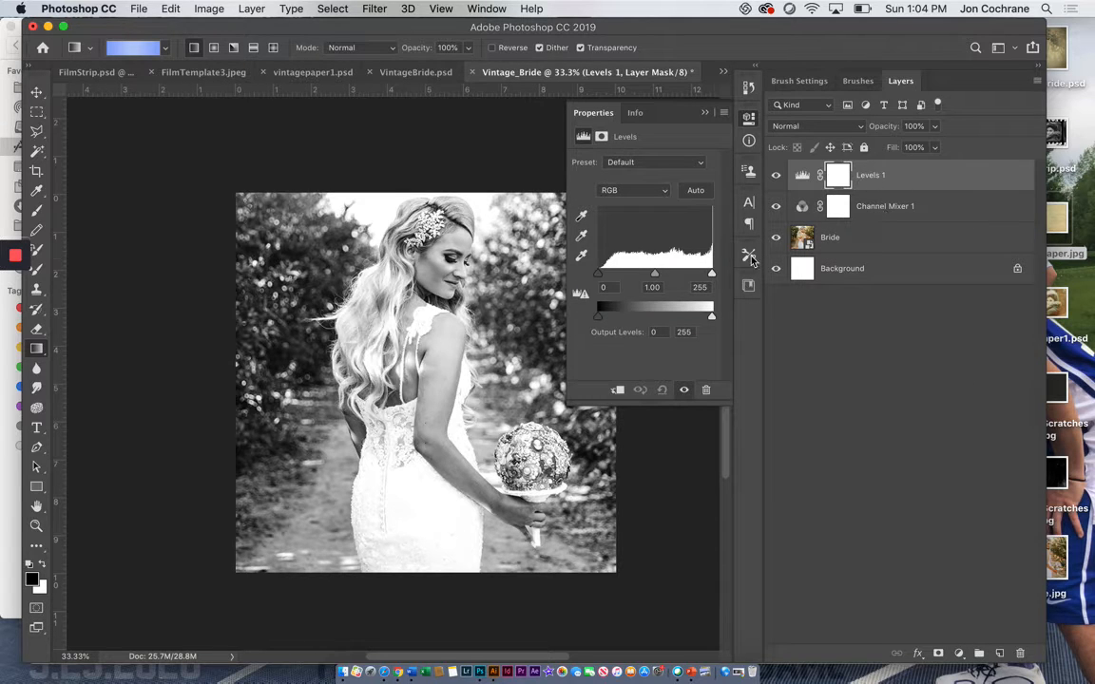
left_click_drag(598, 323, 616, 324)
left_click_drag(711, 317, 694, 321)
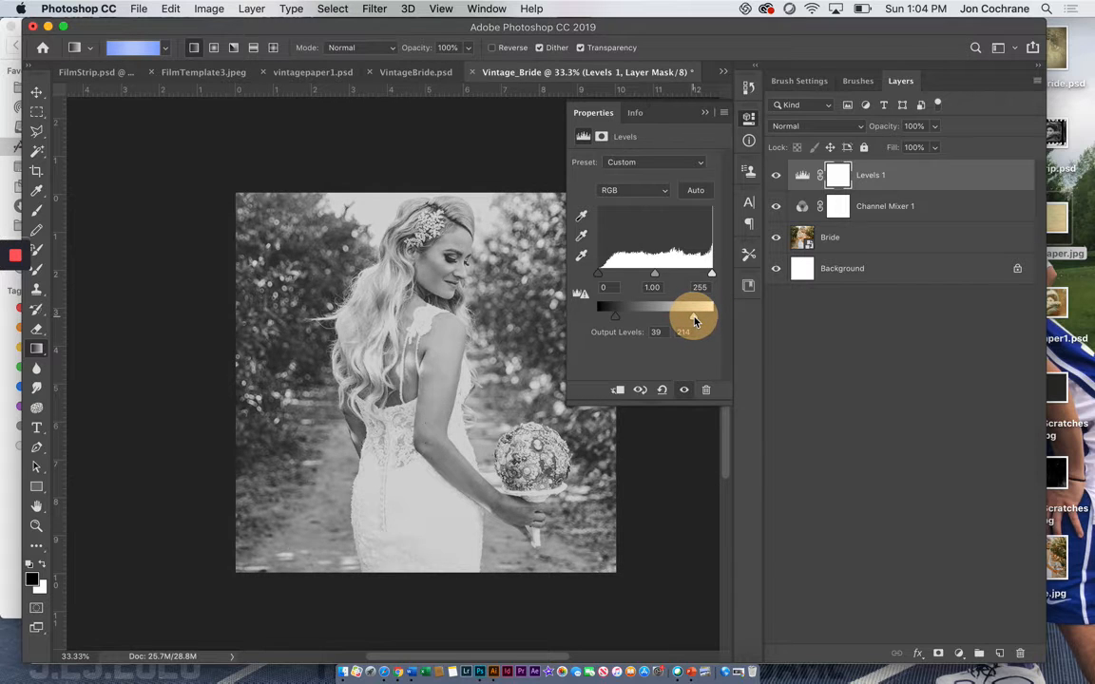
left_click_drag(600, 277, 605, 279)
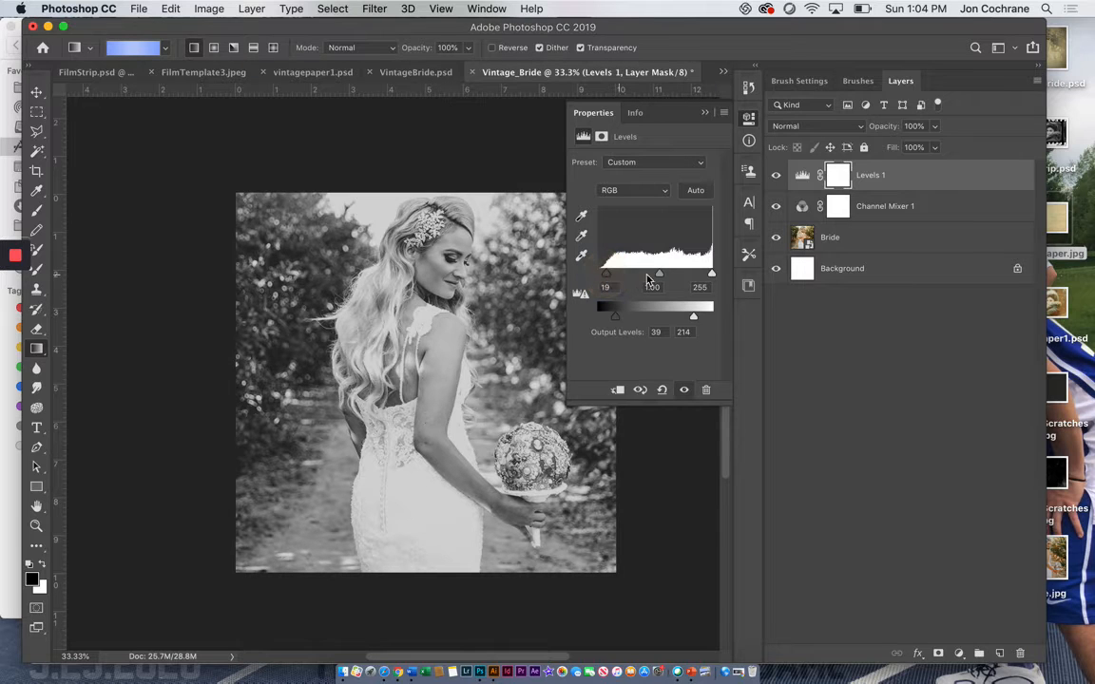
left_click_drag(712, 274, 706, 278)
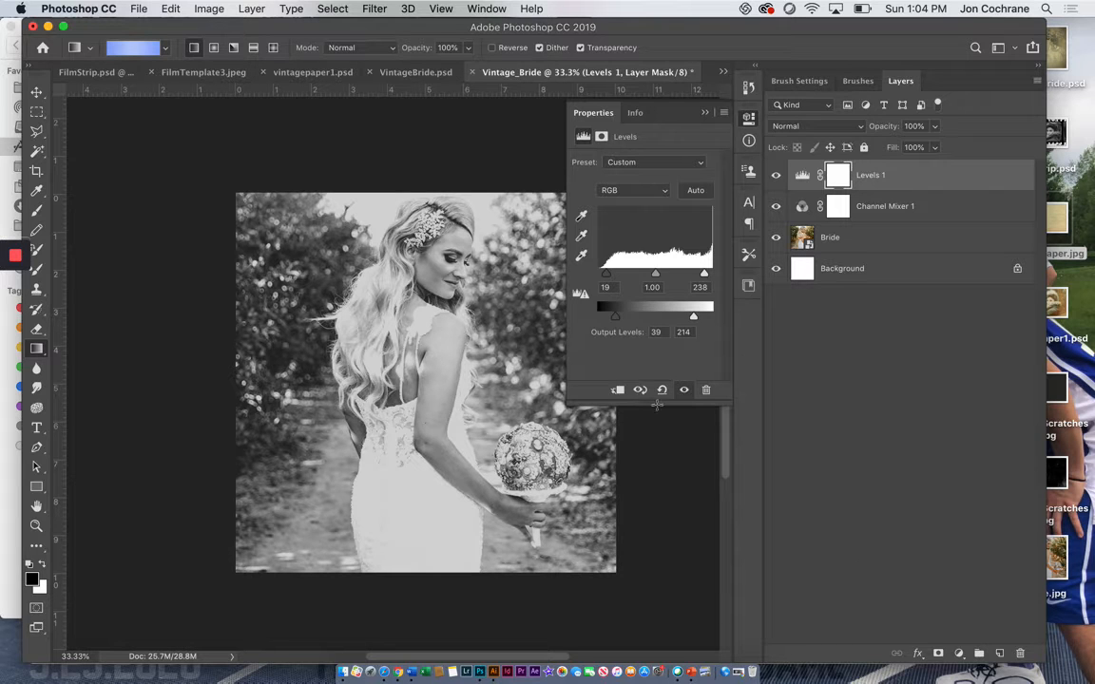
mouse_move(613, 320)
left_mouse_down()
mouse_move(636, 319)
mouse_move(591, 320)
mouse_move(626, 321)
left_mouse_up()
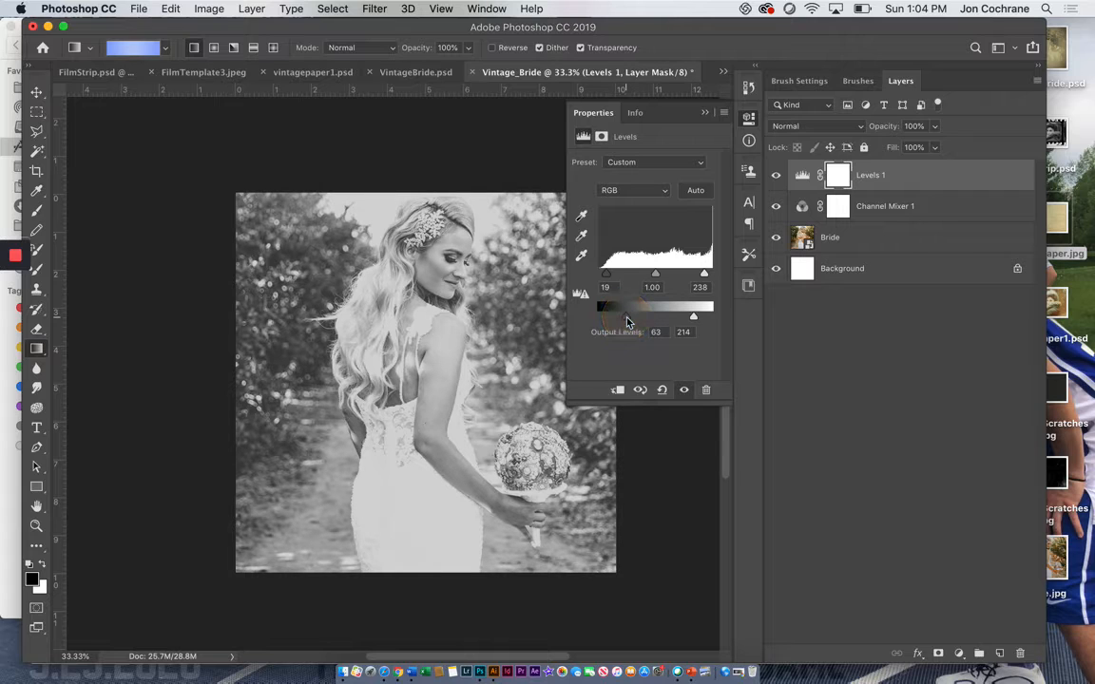
Add a black (000000) Solid Color fill layer above the Levels adjustment
left_click(958, 654)
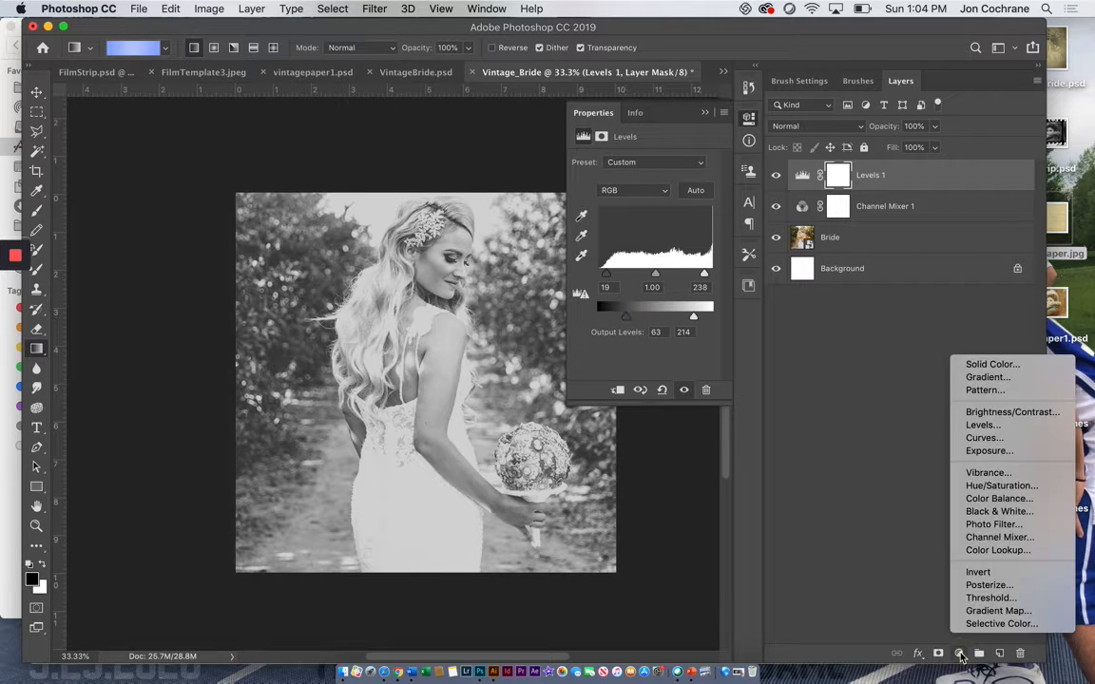
left_click(975, 366)
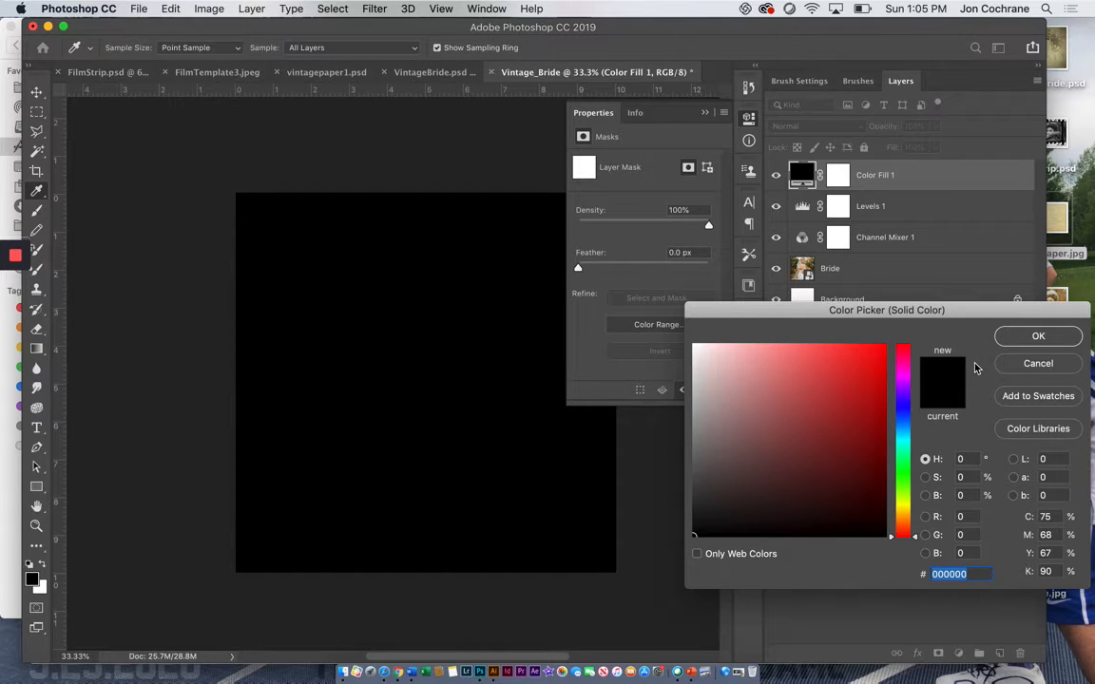
left_click_drag(747, 359, 678, 543)
left_click(1028, 336)
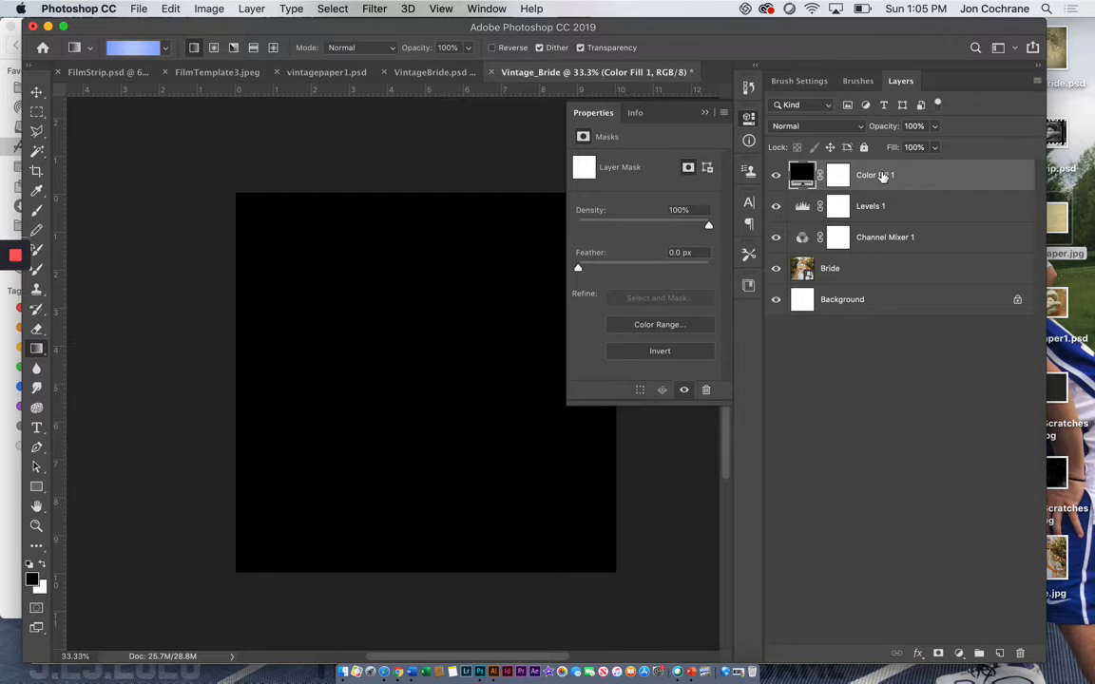
Apply a Gradient Overlay layer style with the Radial style to the black color fill layer
right_click(882, 176)
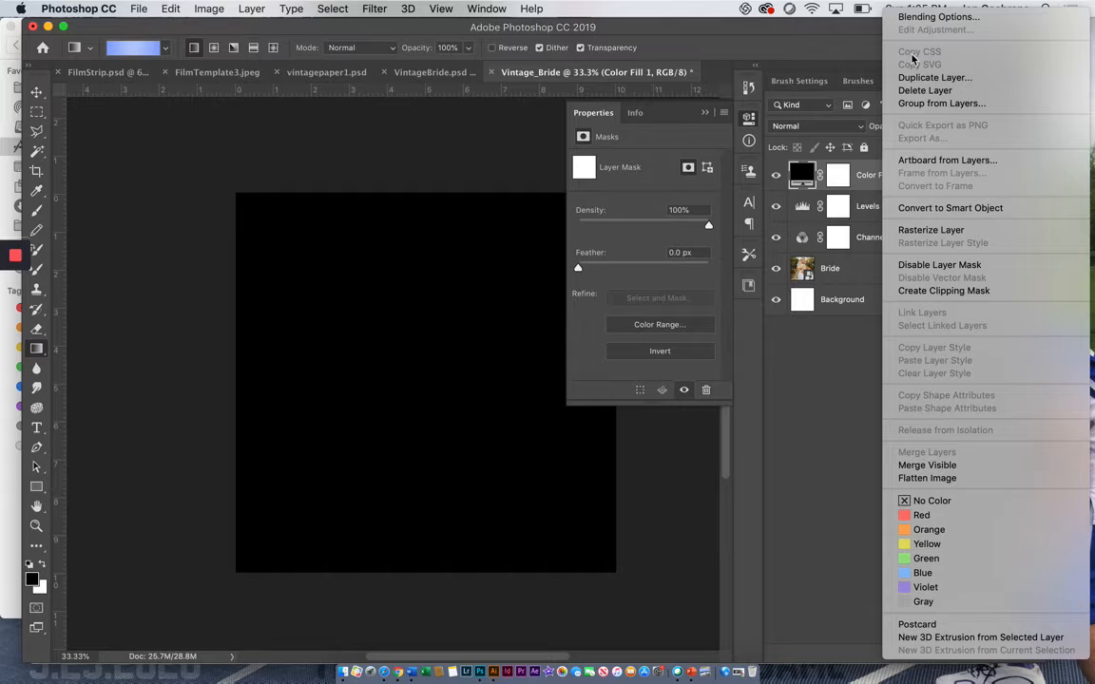
left_click(914, 17)
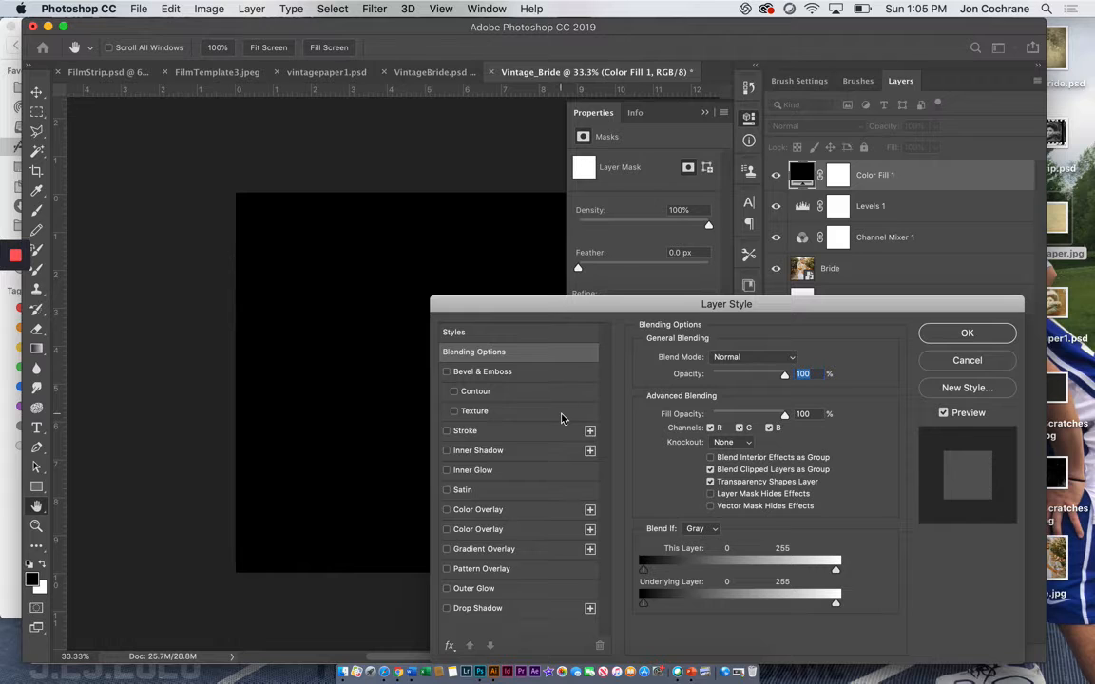
left_click(498, 550)
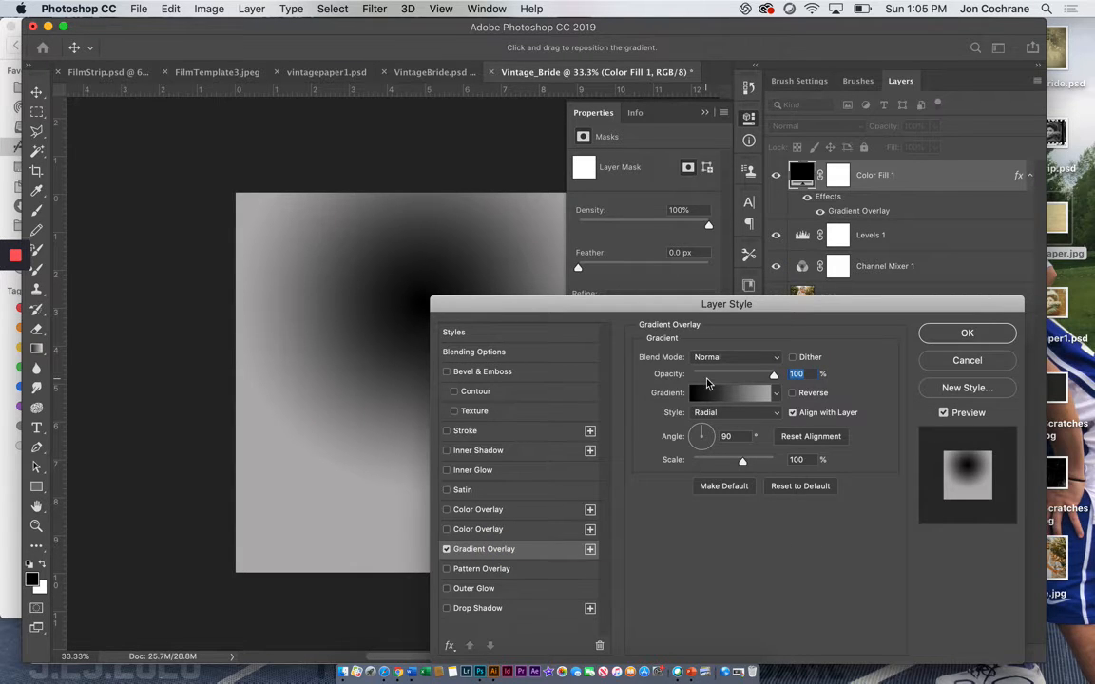
left_click(730, 410)
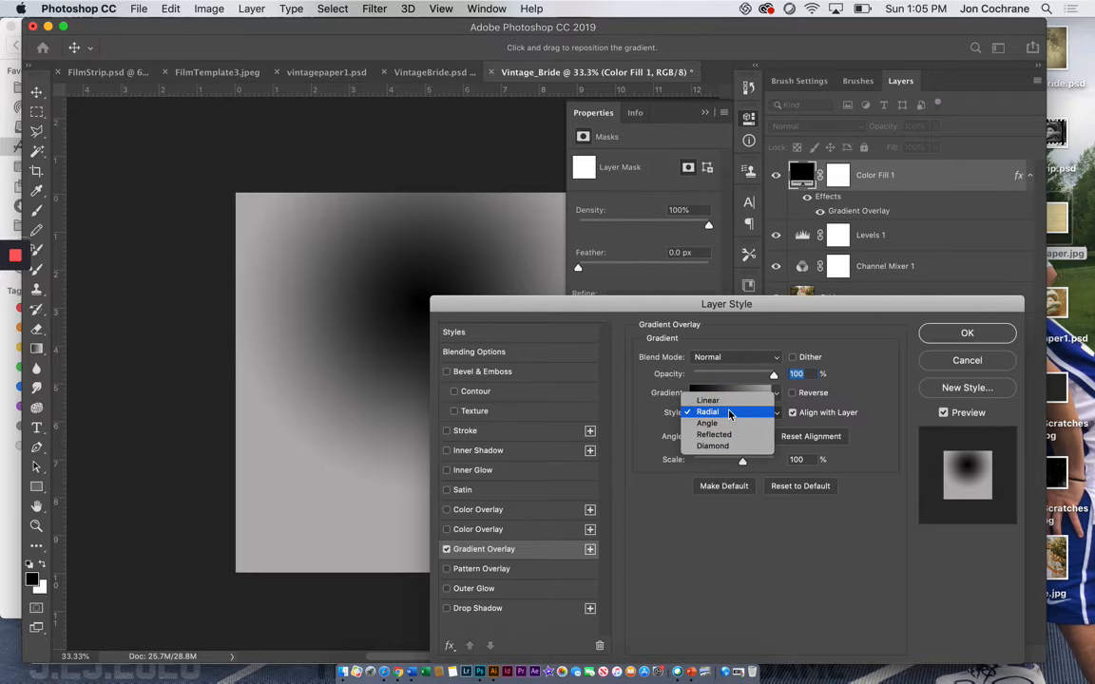
left_click(728, 413)
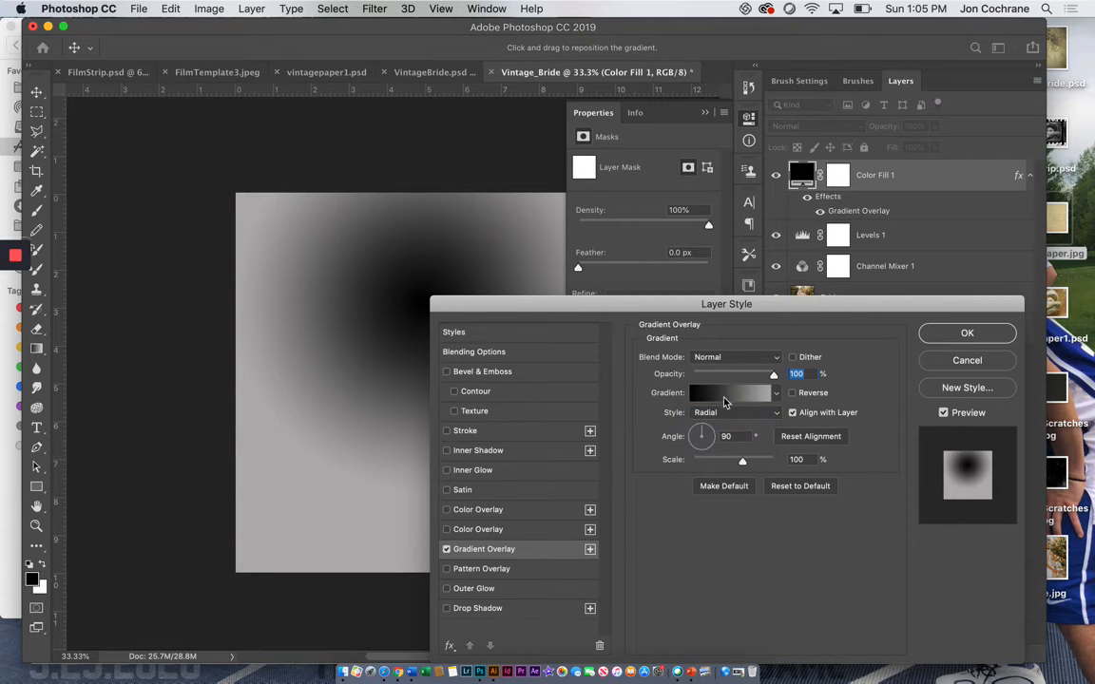
Change the overlay gradient to the Black, White preset with its white end stop recolored to light gray c5c4c4
left_click(725, 400)
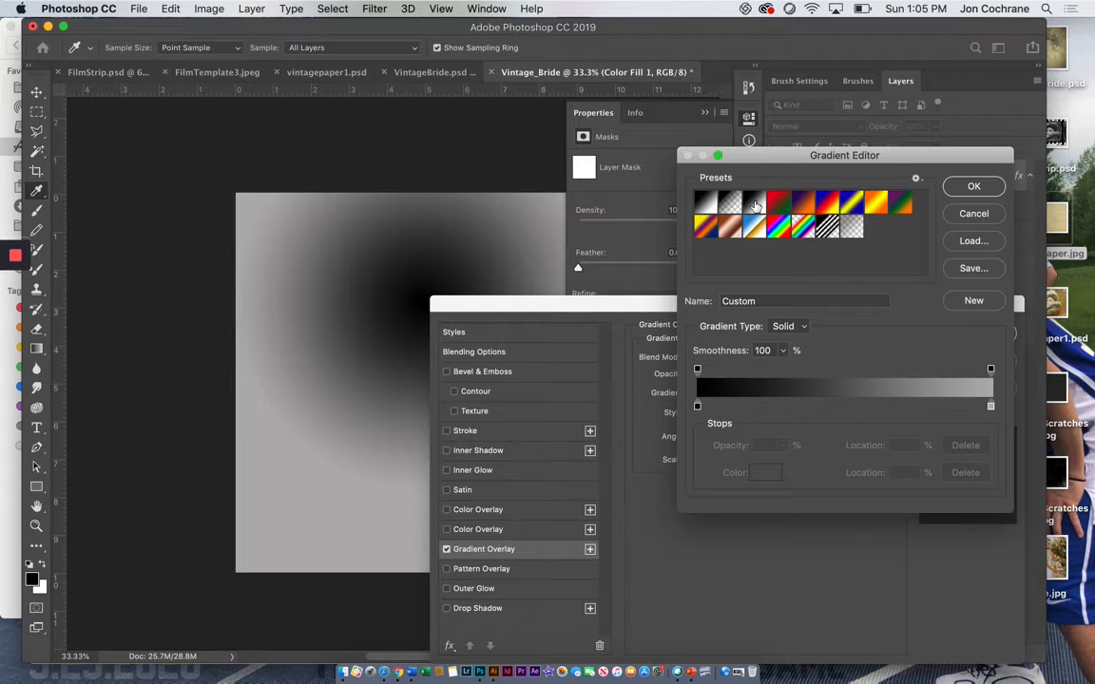
left_click(755, 204)
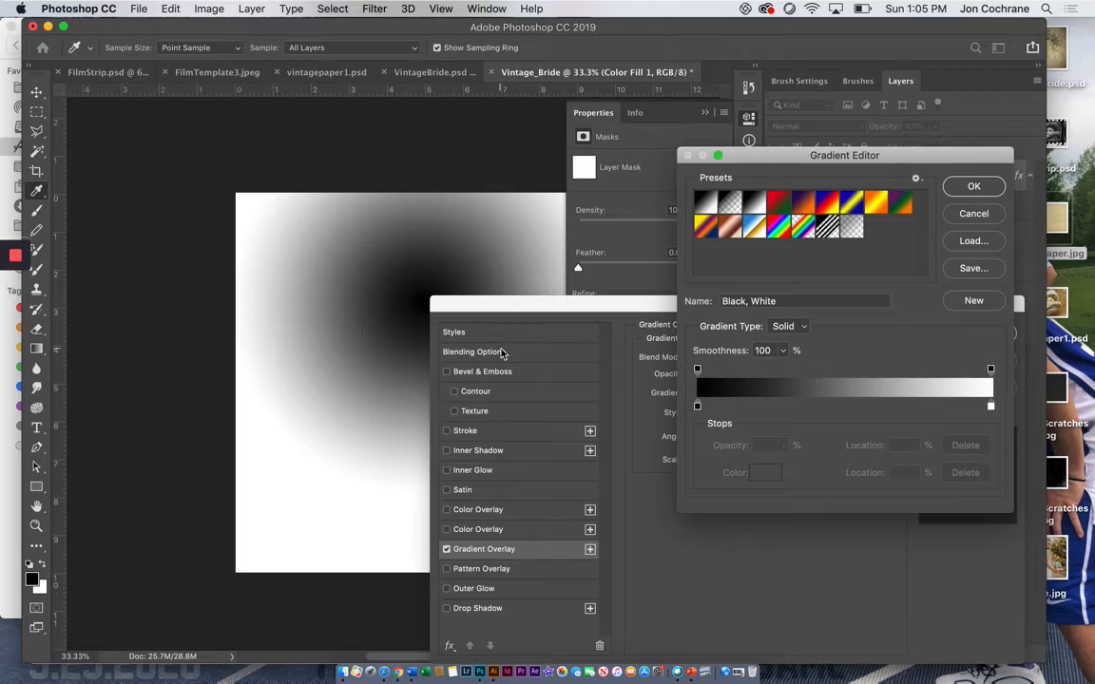
left_click(990, 406)
double_click(990, 406)
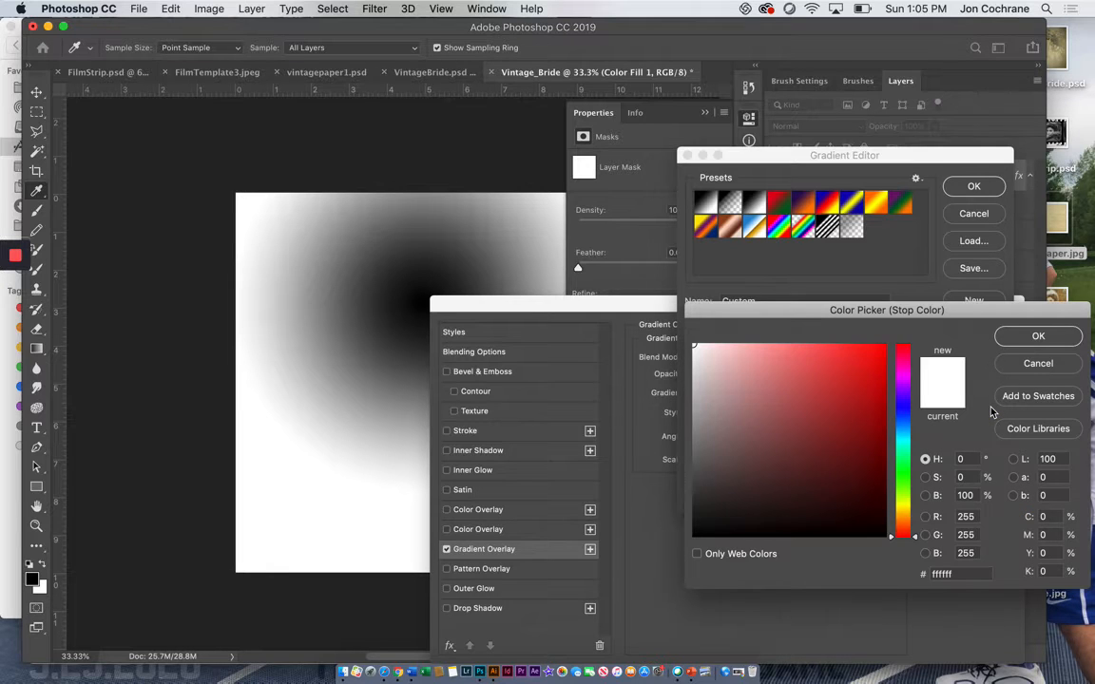
left_click(692, 388)
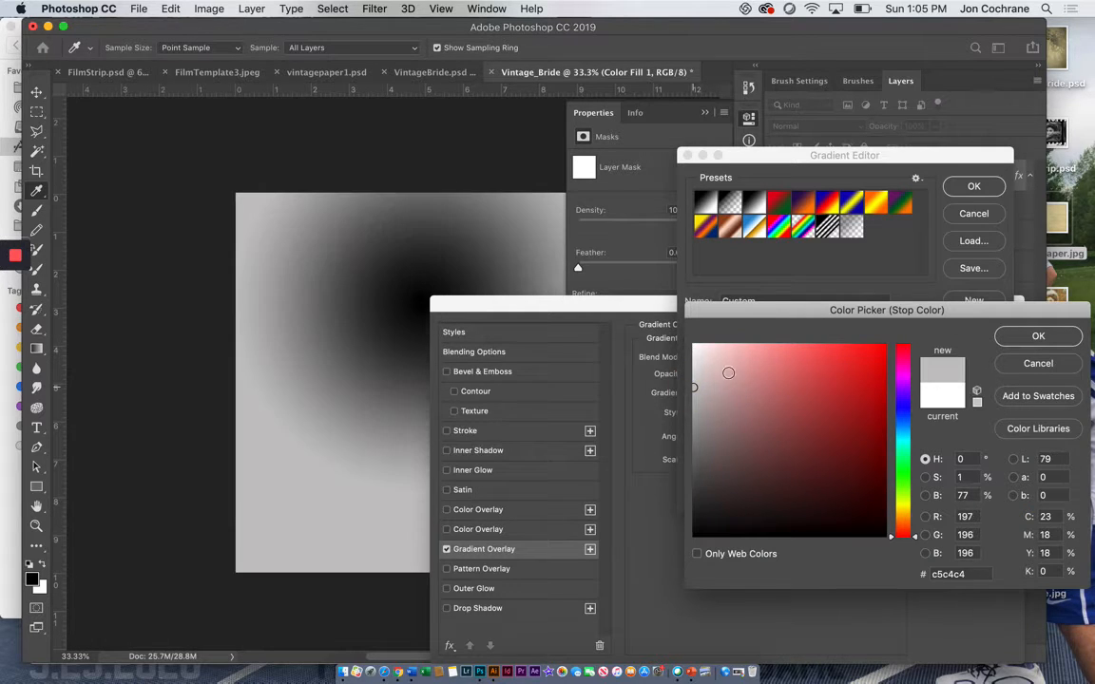
left_click(1033, 336)
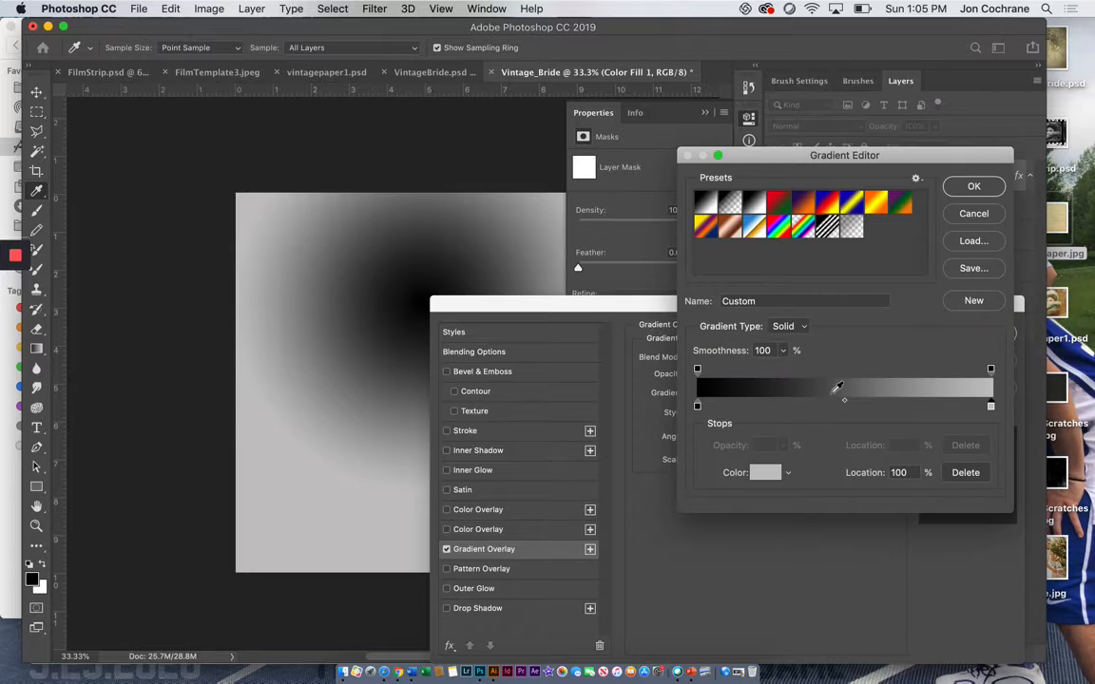
left_click(930, 409)
left_click_drag(929, 409, 929, 426)
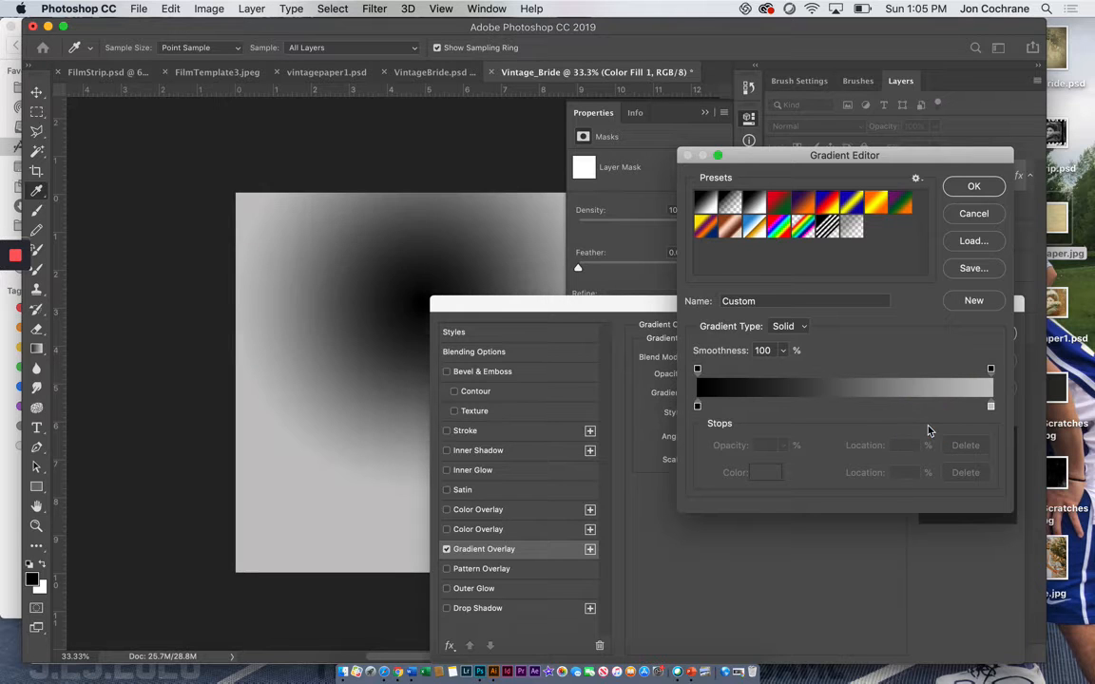
left_click(988, 184)
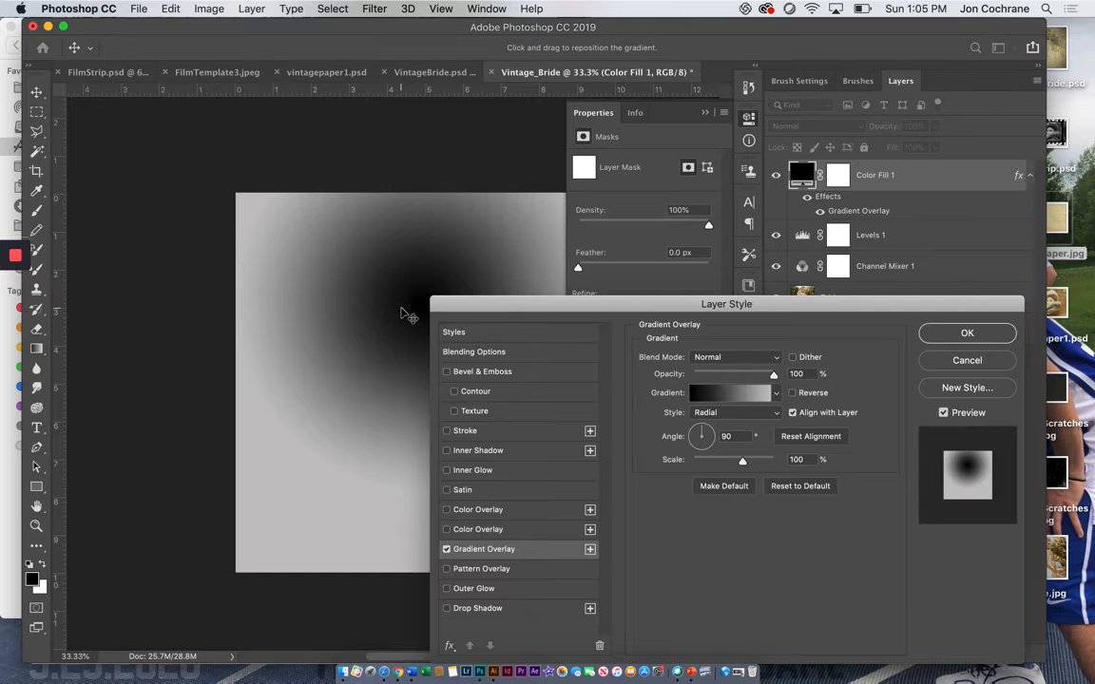
Shift the radial gradient's center slightly toward the bride's face, set the overlay's blend mode to Screen, and apply the style
mouse_move(407, 298)
left_mouse_down()
mouse_move(395, 294)
mouse_move(364, 407)
mouse_move(403, 276)
mouse_move(410, 298)
left_mouse_up()
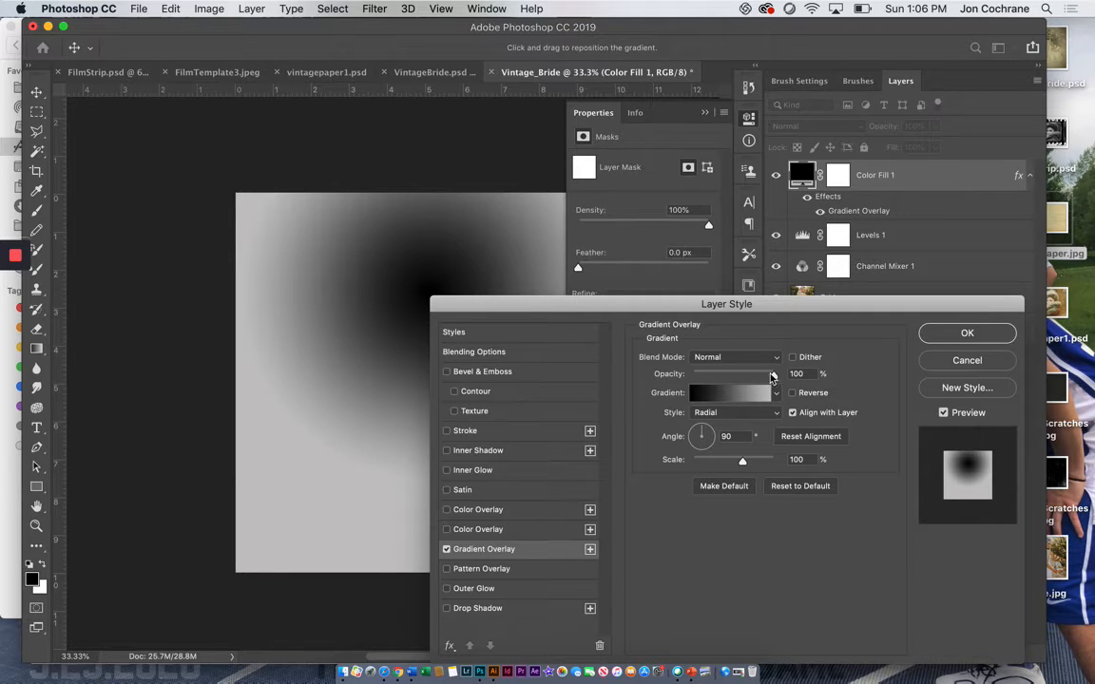
left_click(755, 363)
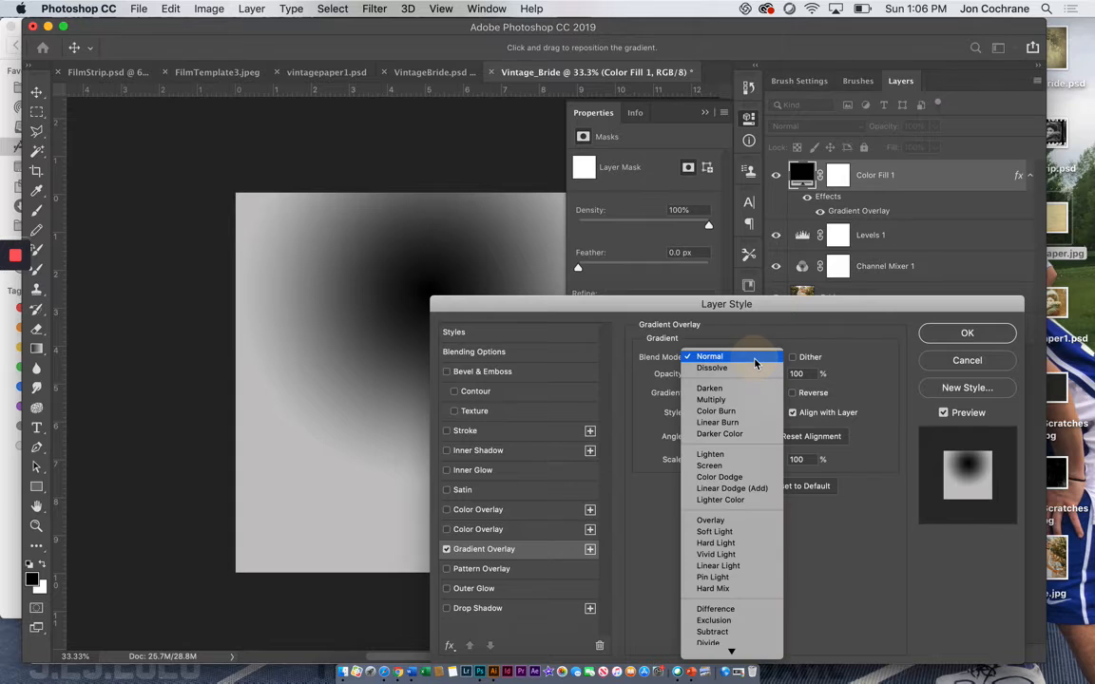
left_click(729, 467)
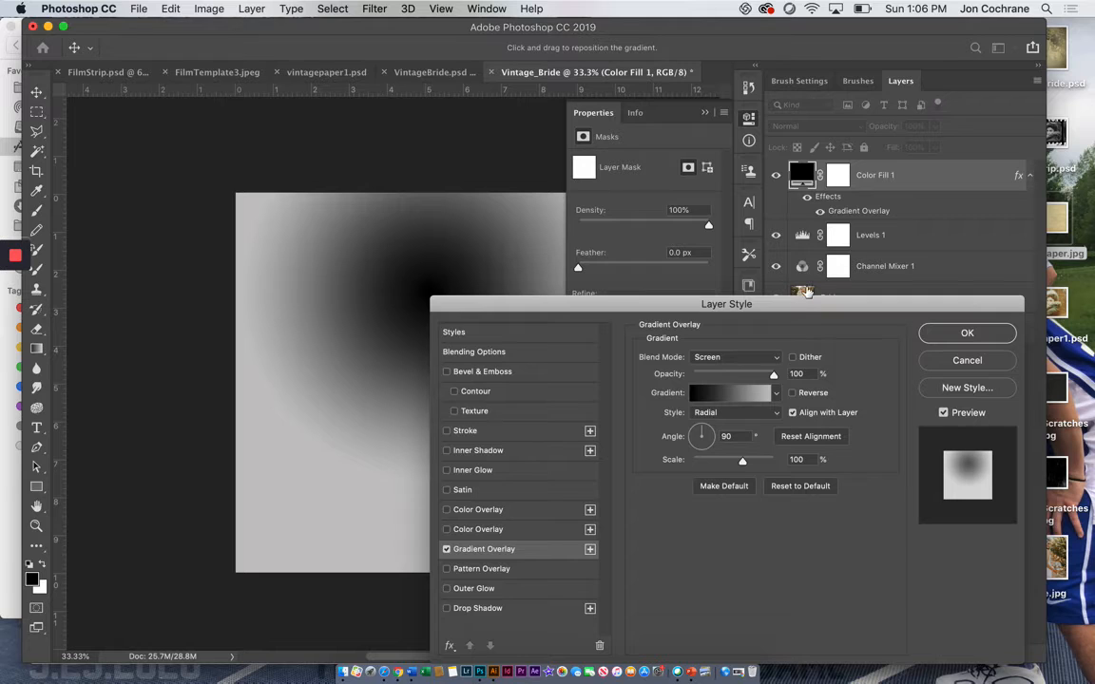
left_click(967, 334)
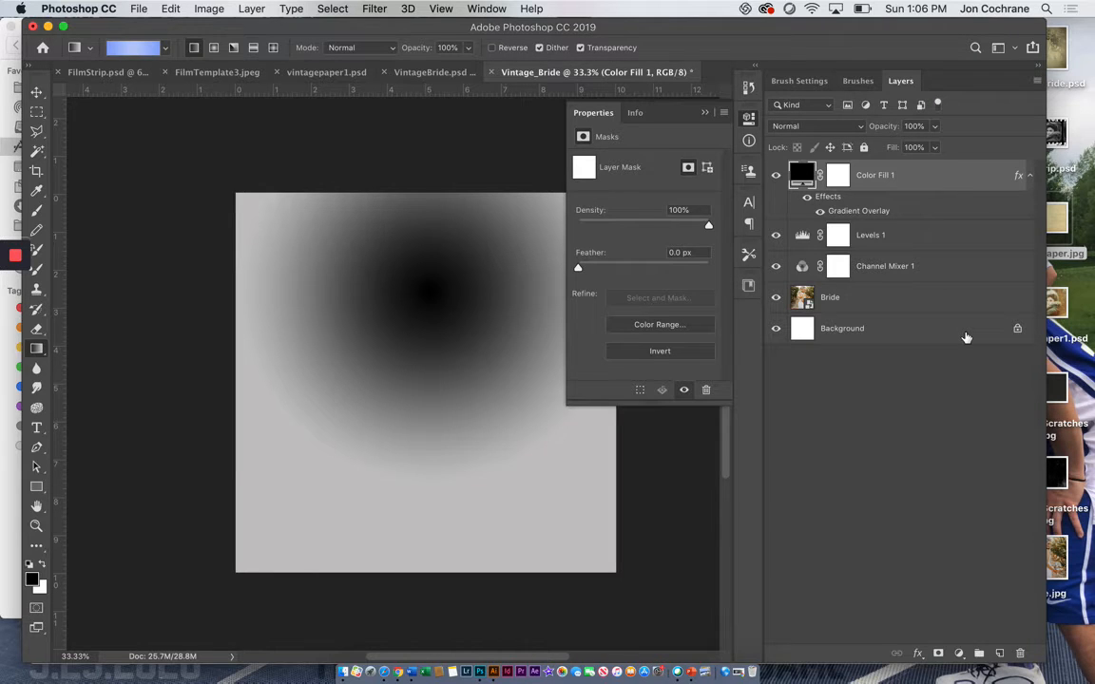
Set the Color Fill 1 layer's blend mode to Screen
left_click(863, 210)
left_click(835, 125)
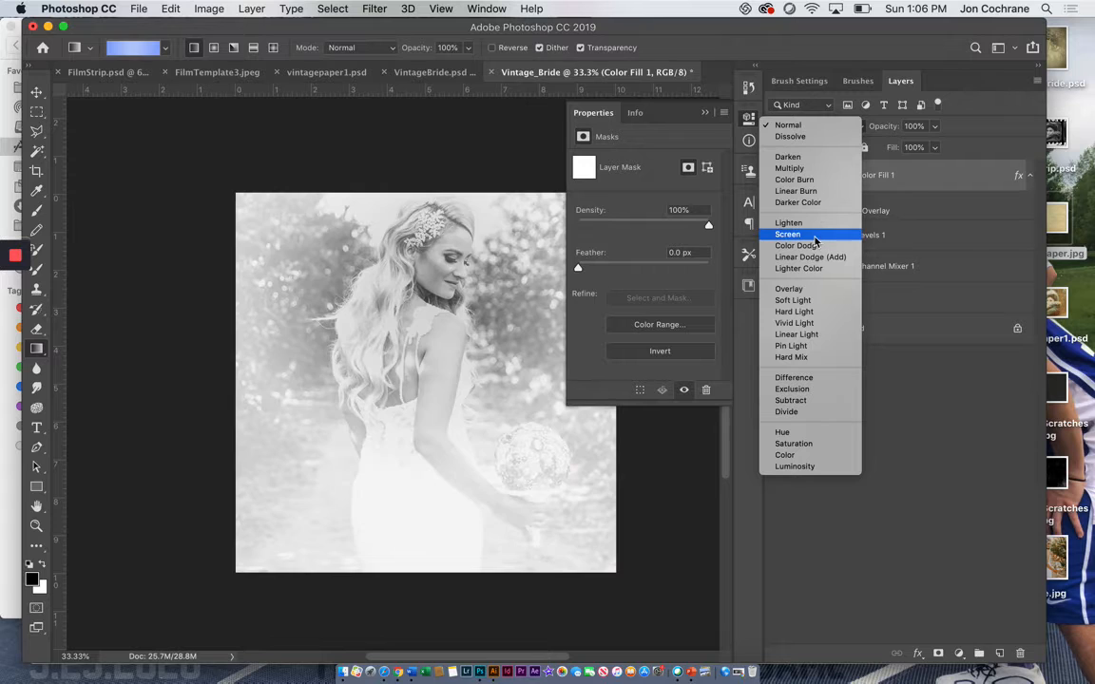
left_click(813, 236)
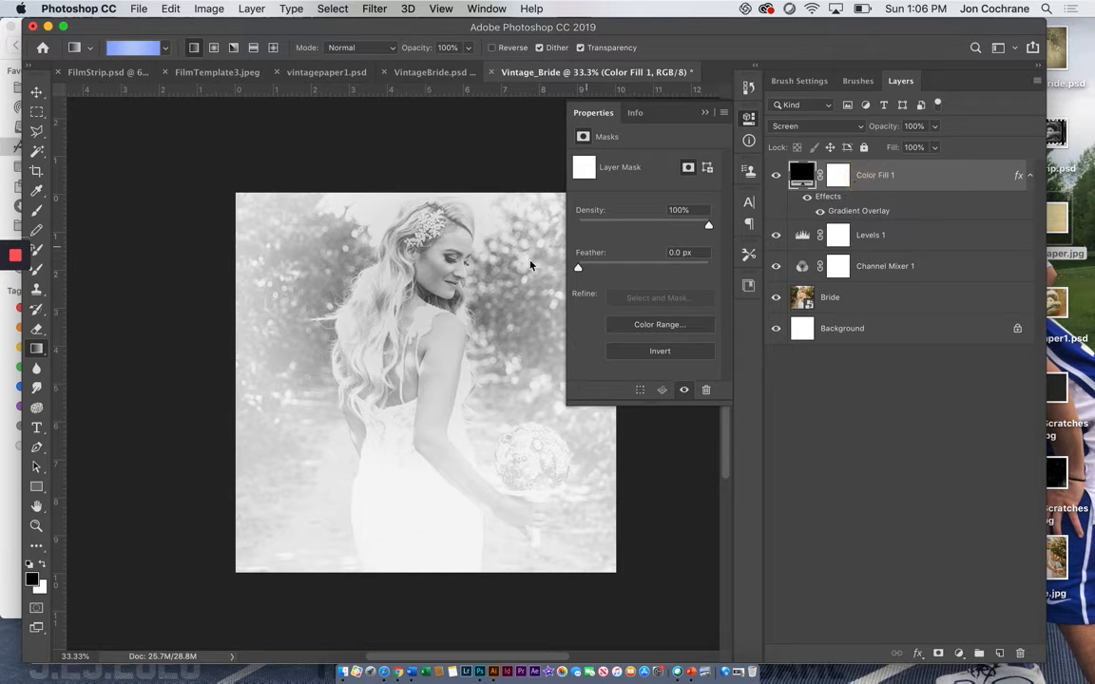
Try to reposition the Color Fill 1 gradient around the bride's face with the Move tool
left_click(872, 293)
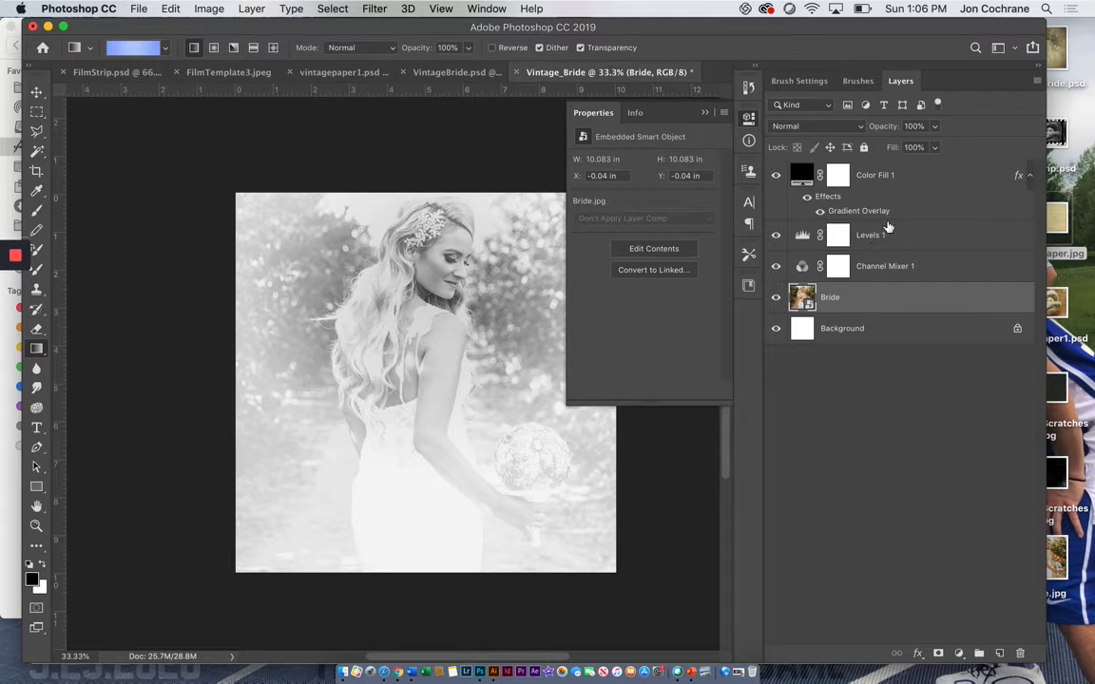
left_click(36, 92)
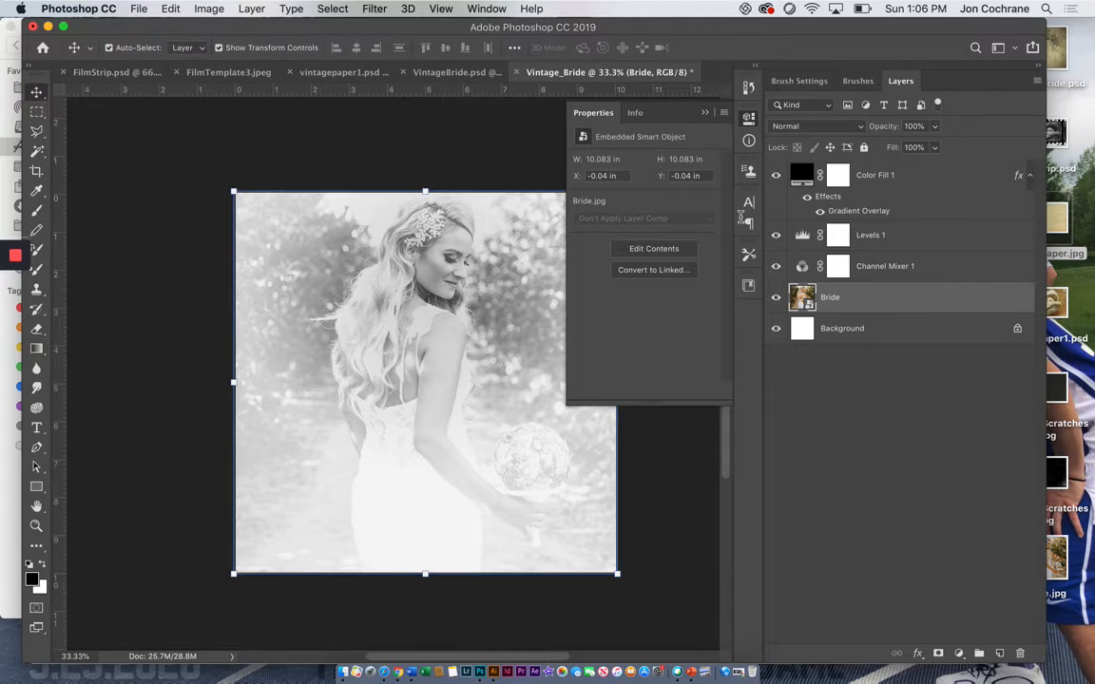
left_click(874, 172)
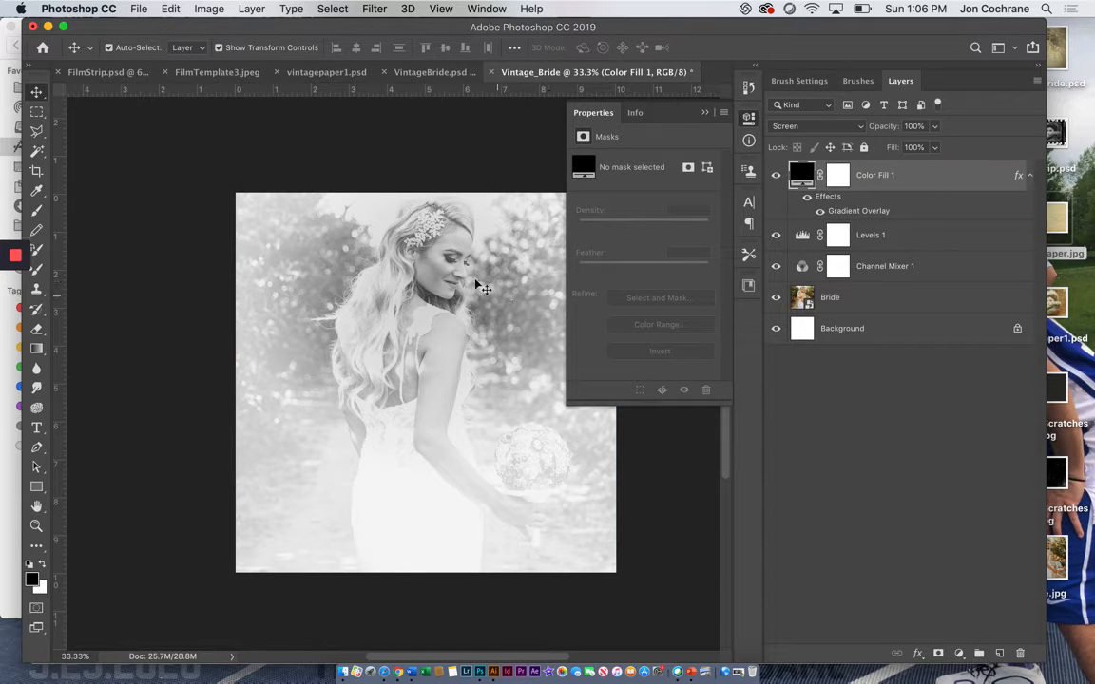
mouse_move(466, 273)
left_mouse_down()
mouse_move(452, 359)
mouse_move(466, 390)
mouse_move(477, 350)
mouse_move(446, 271)
mouse_move(450, 285)
left_mouse_up()
Review the Gradient Overlay settings of the Color Fill 1 layer
left_click(833, 181)
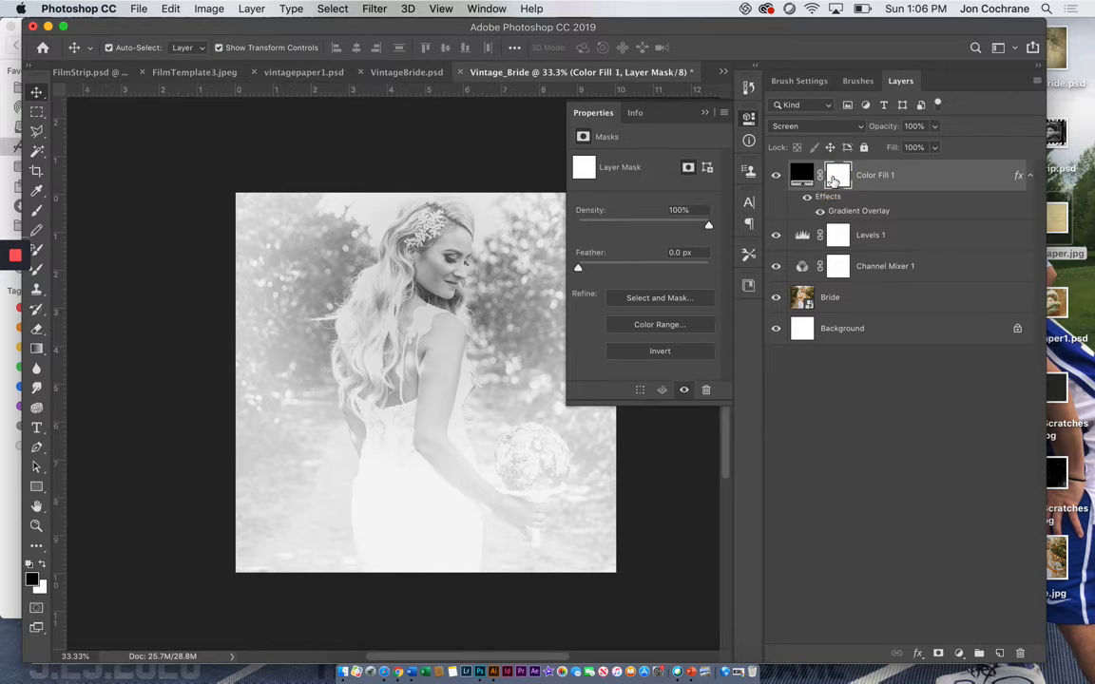
left_click(840, 212)
double_click(840, 213)
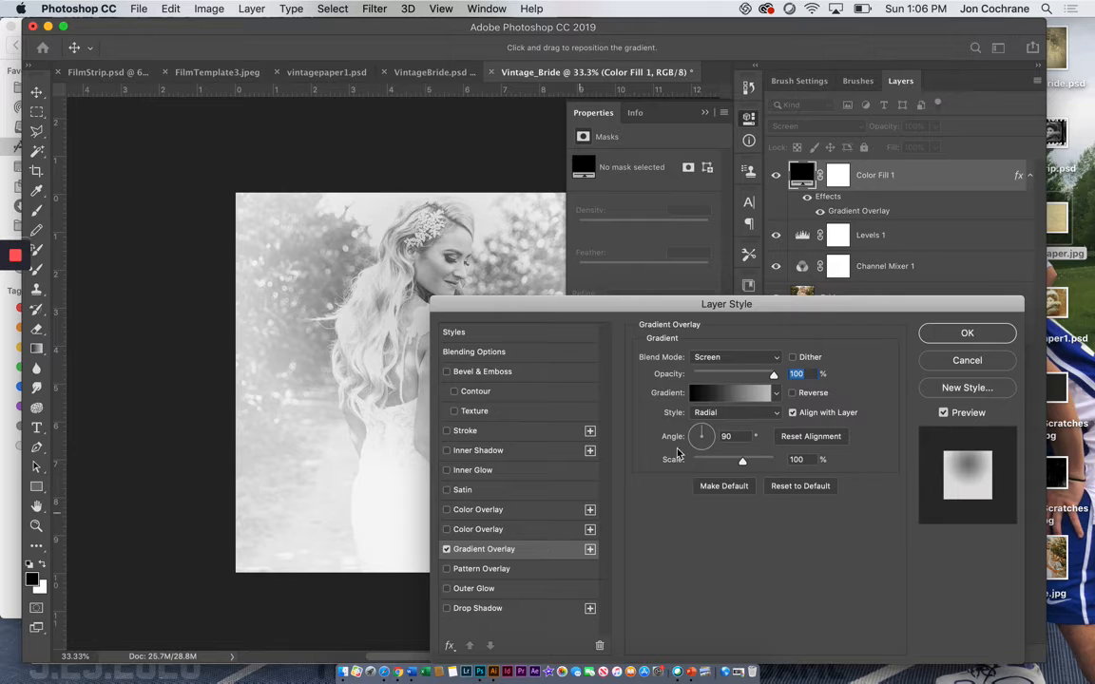
left_click(964, 334)
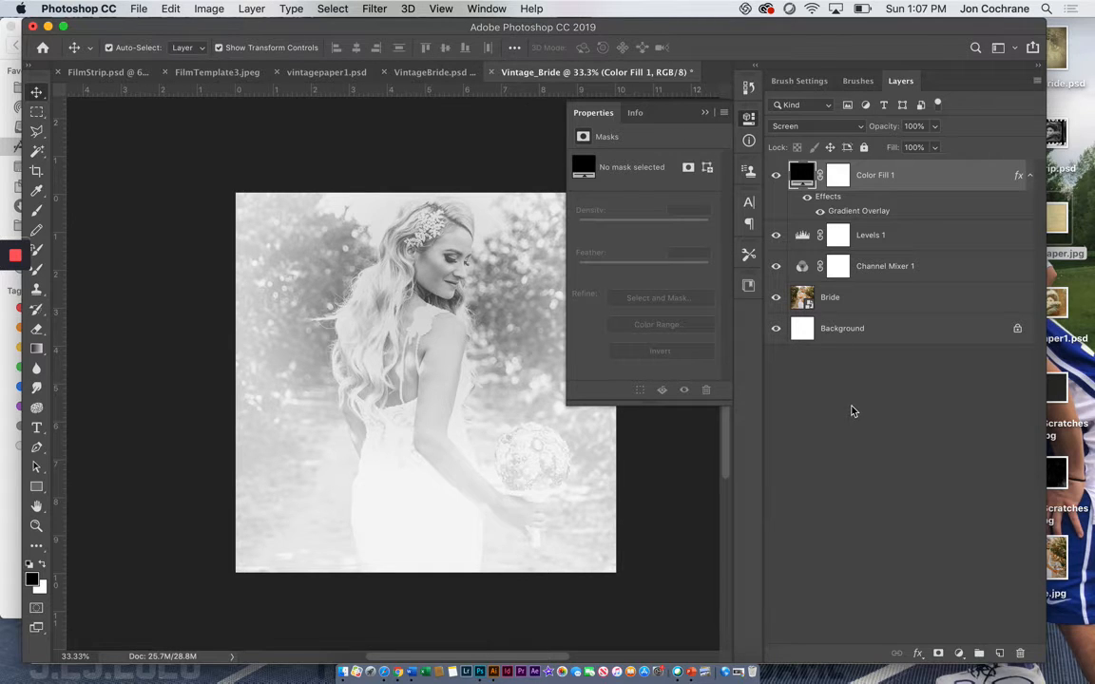
Place DustAndScratches.jpg from the Desktop as an embedded image above the Color Fill 1 layer
left_click(745, 121)
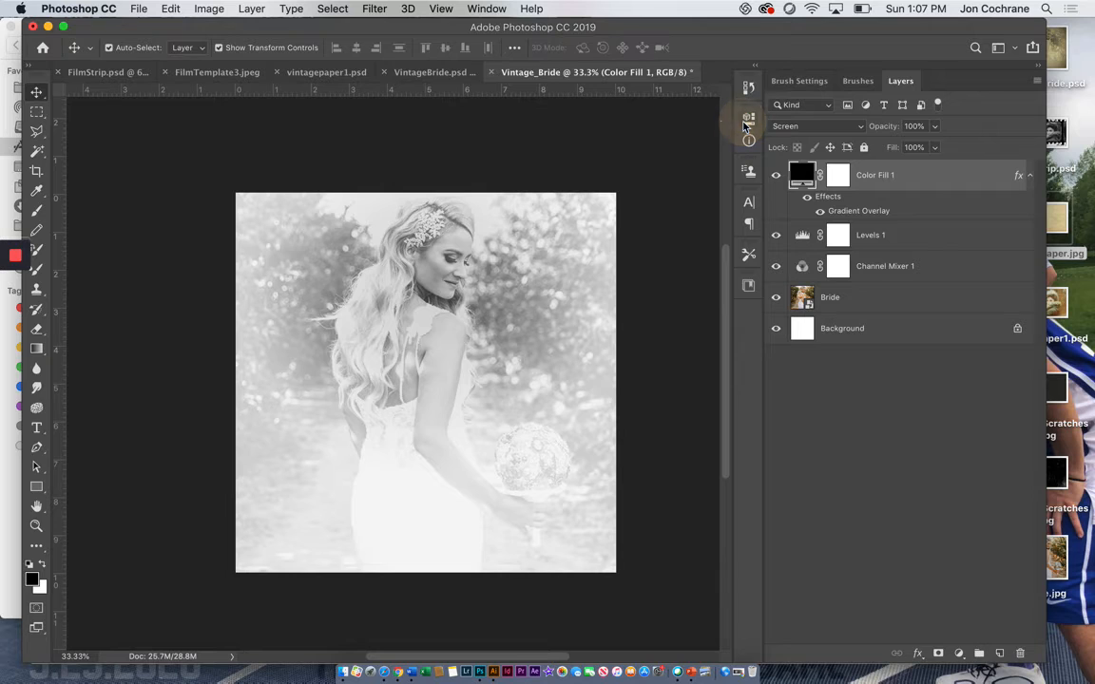
left_click(138, 11)
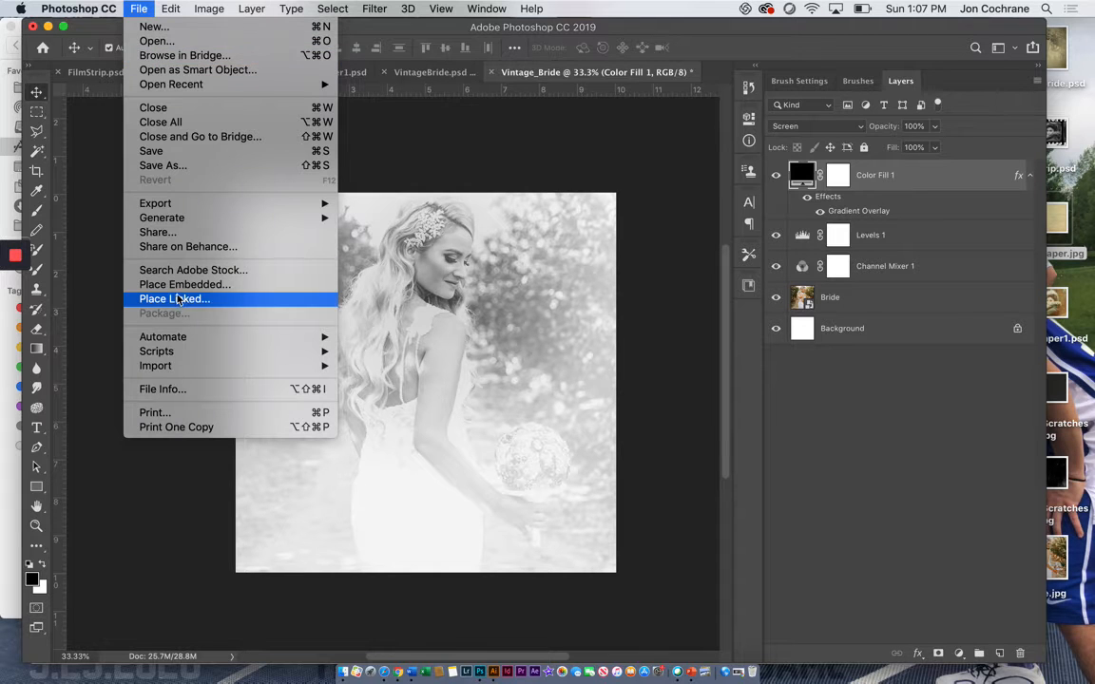
left_click(161, 284)
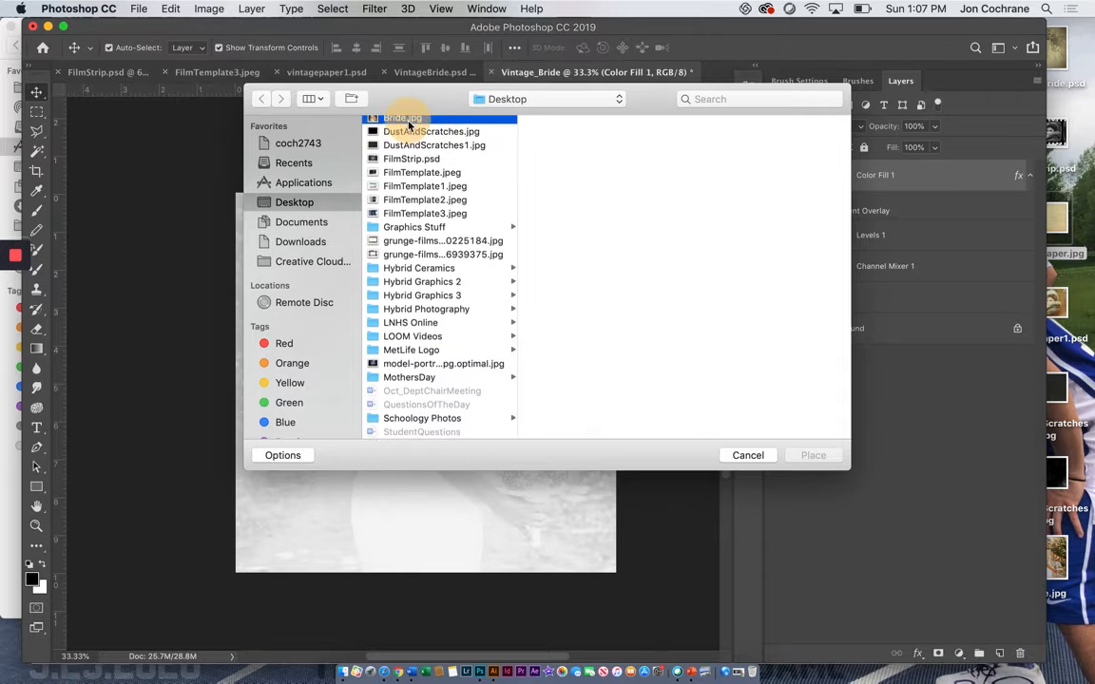
left_click(407, 122)
left_click(409, 137)
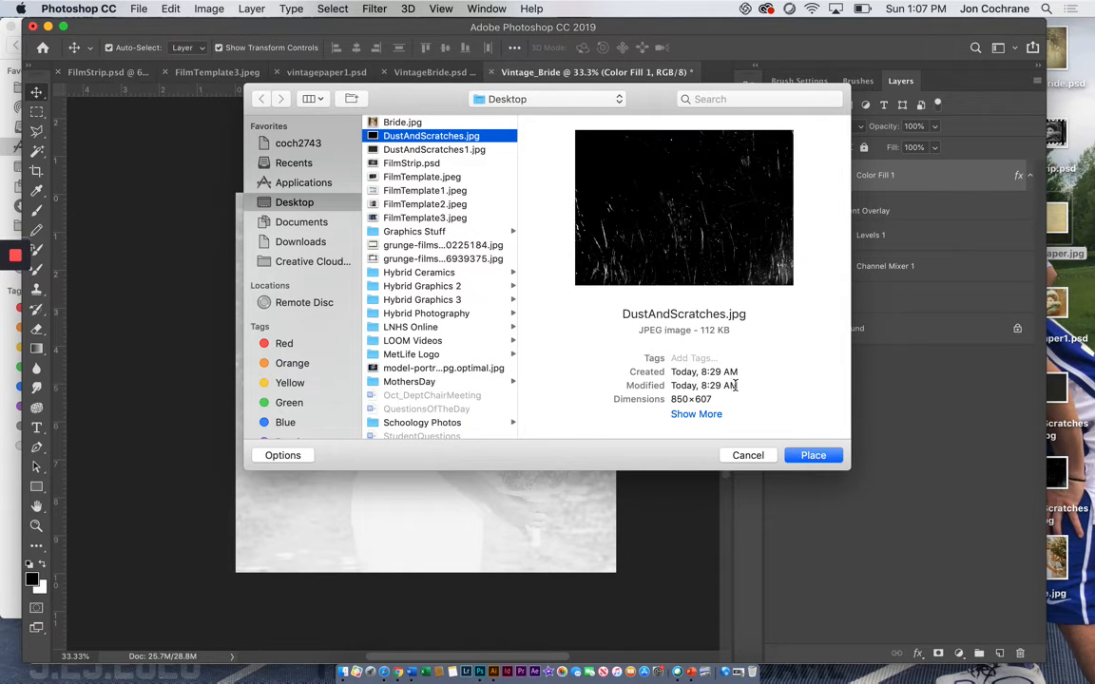
left_click(813, 457)
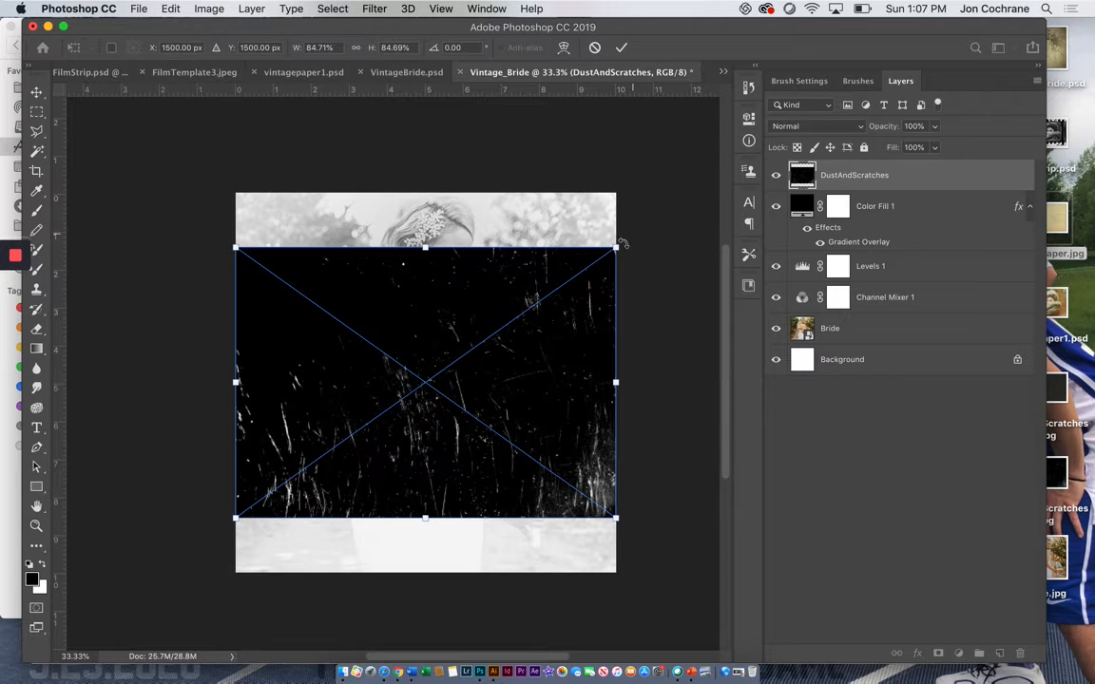
Scale the DustAndScratches image to about 123% so it covers the canvas, and set its layer's blend mode to Screen
left_click_drag(619, 247, 710, 197)
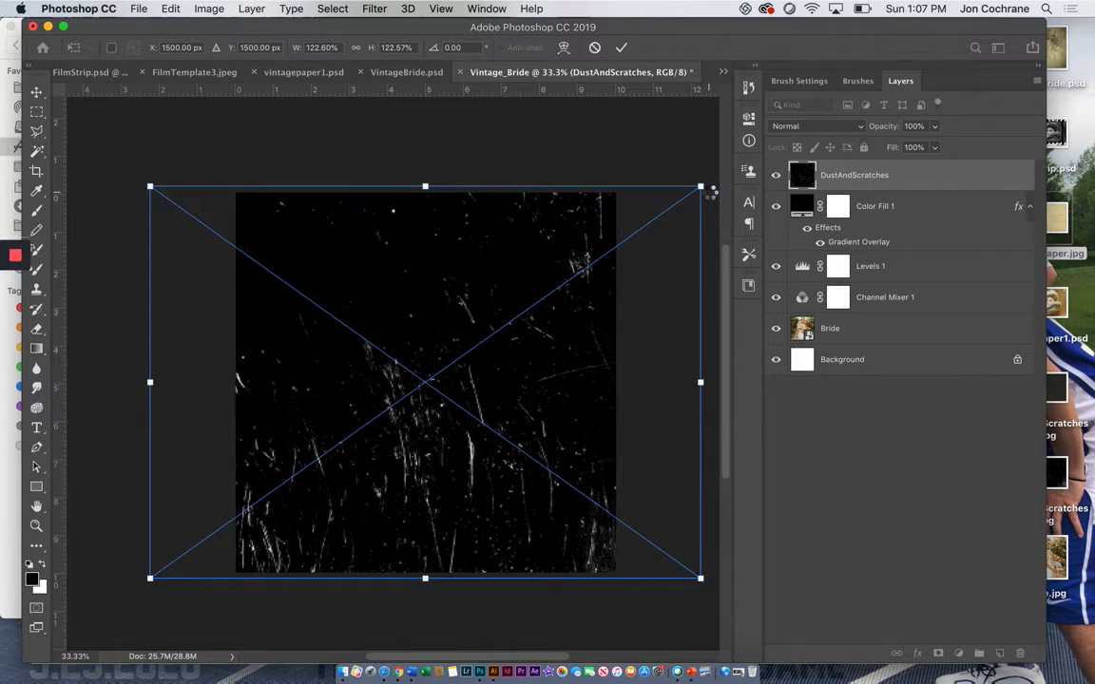
key("Return")
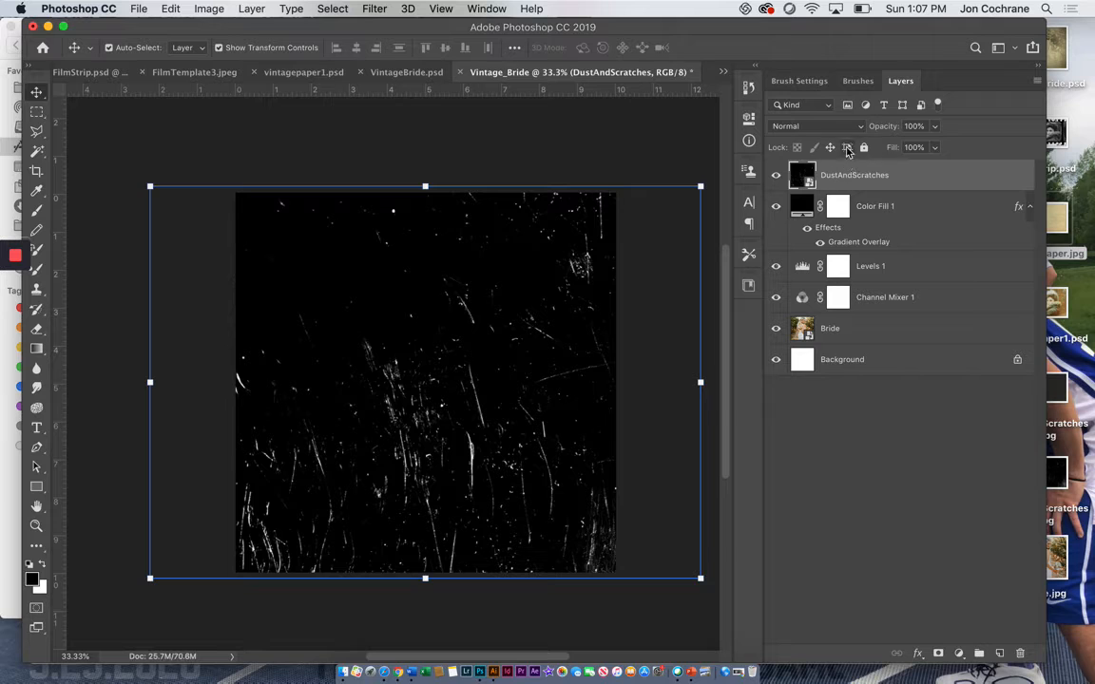
left_click(854, 130)
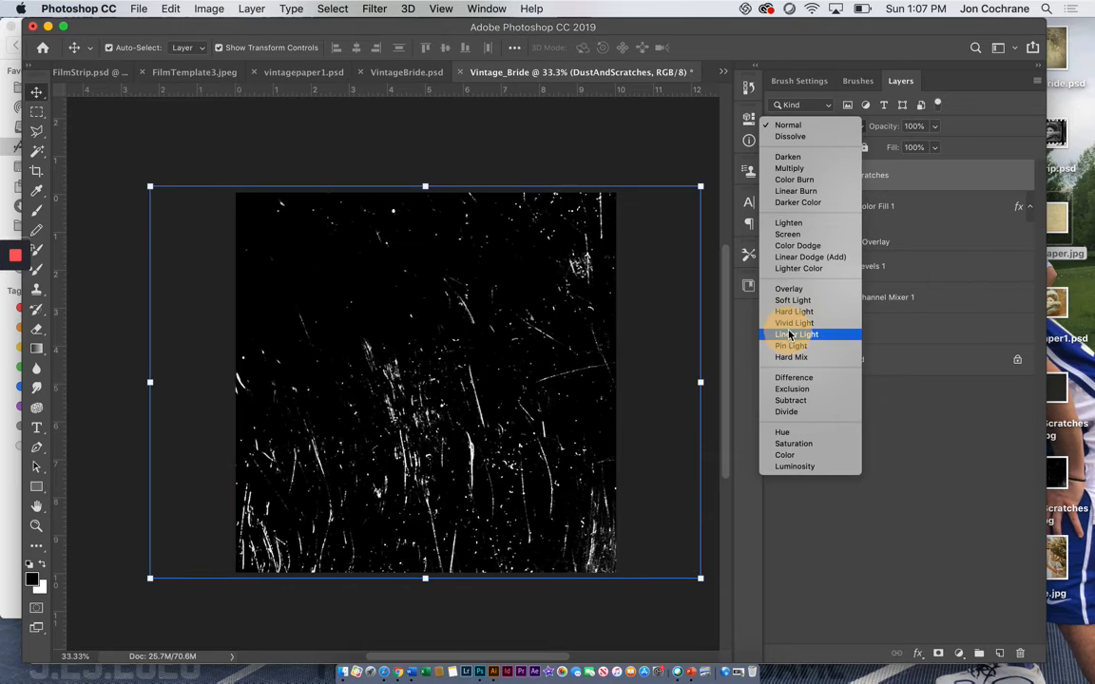
left_click(787, 234)
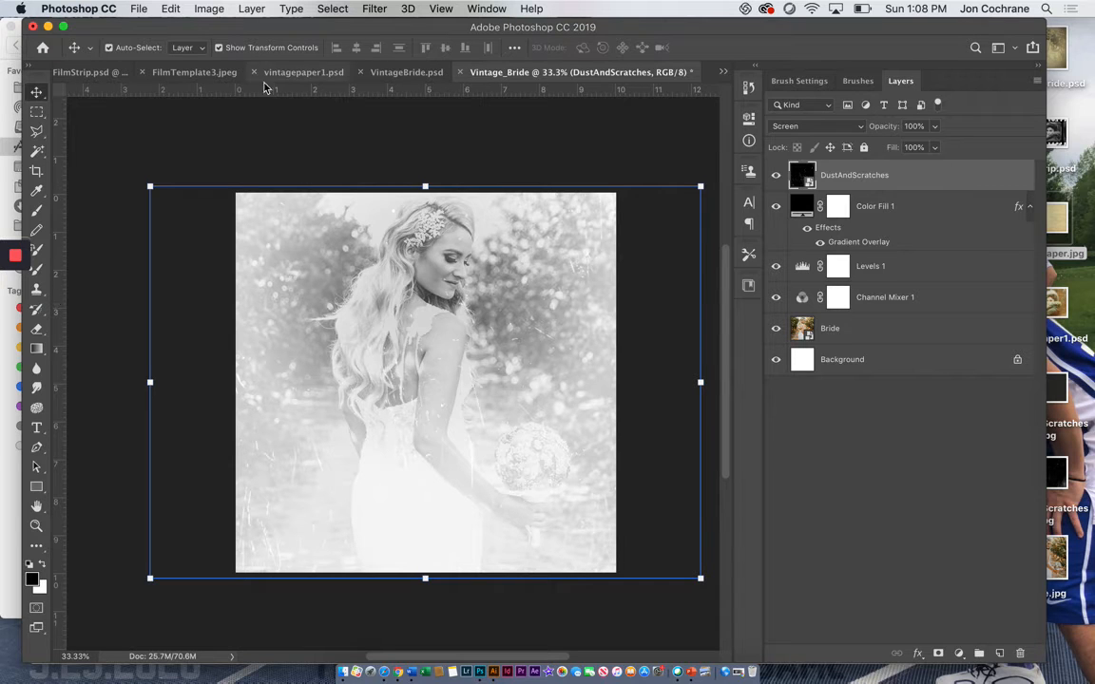
Place DustAndScratches1.jpg from the Desktop as an embedded image and rotate it 90 degrees
left_click(138, 9)
left_click(173, 284)
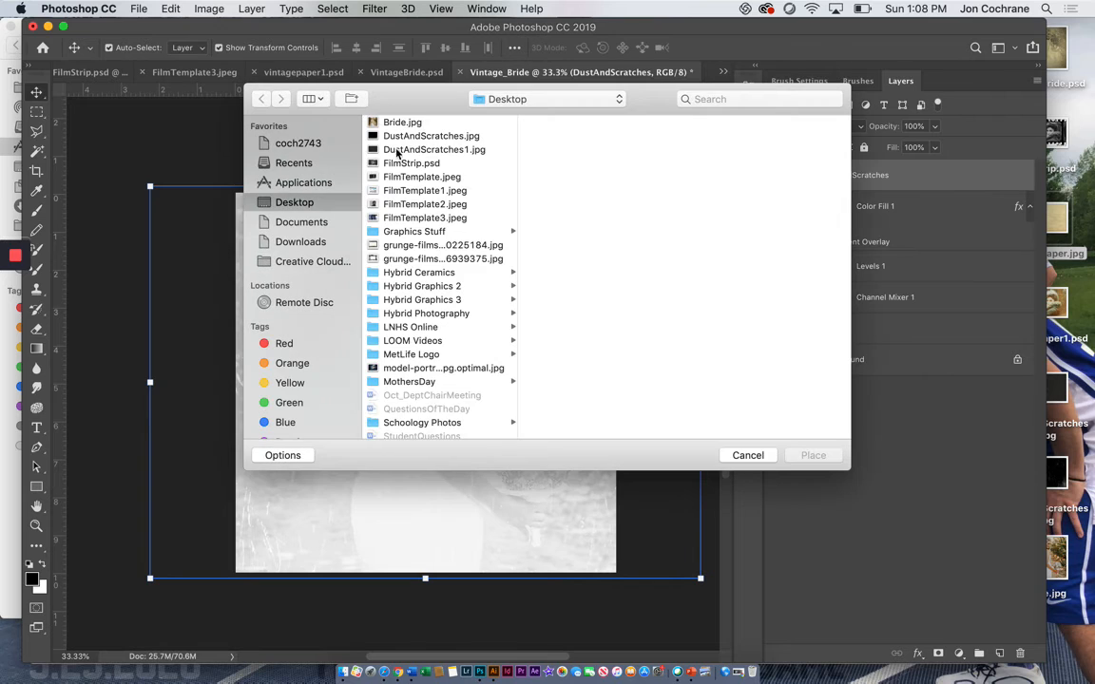
left_click(411, 151)
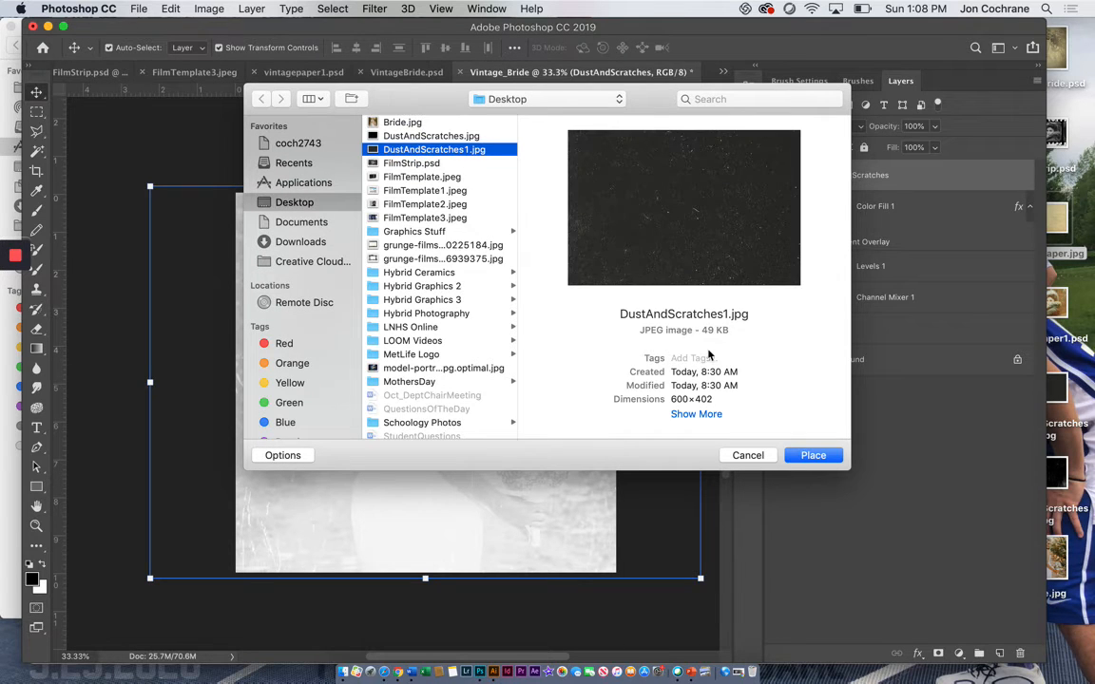
left_click(809, 456)
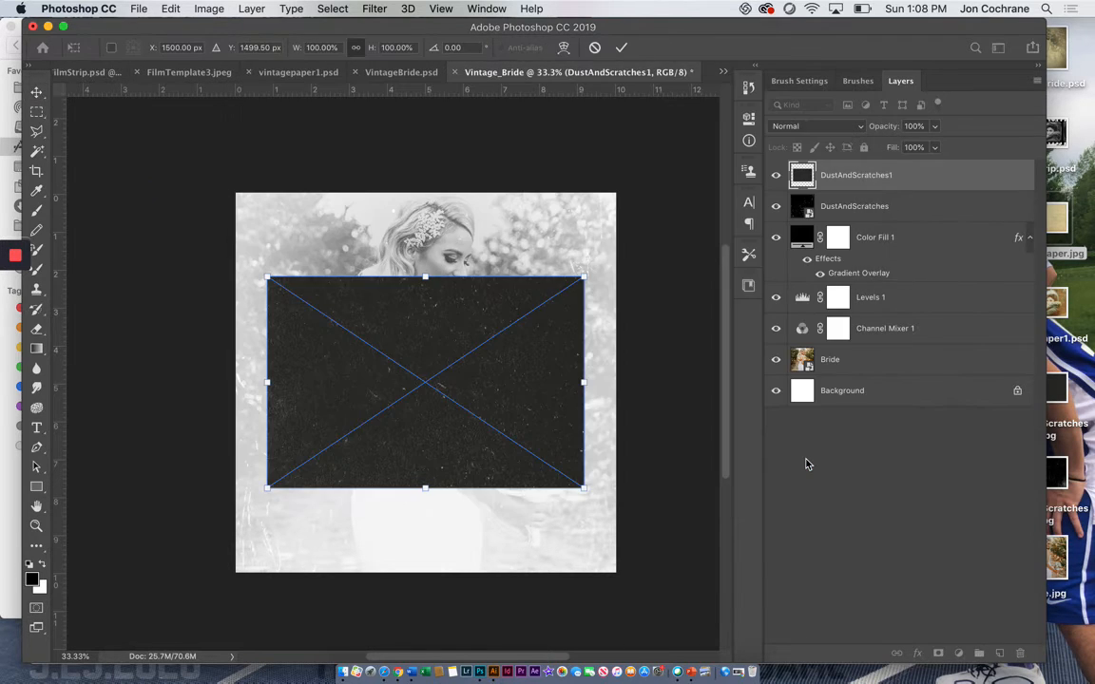
left_click_drag(645, 476, 590, 572)
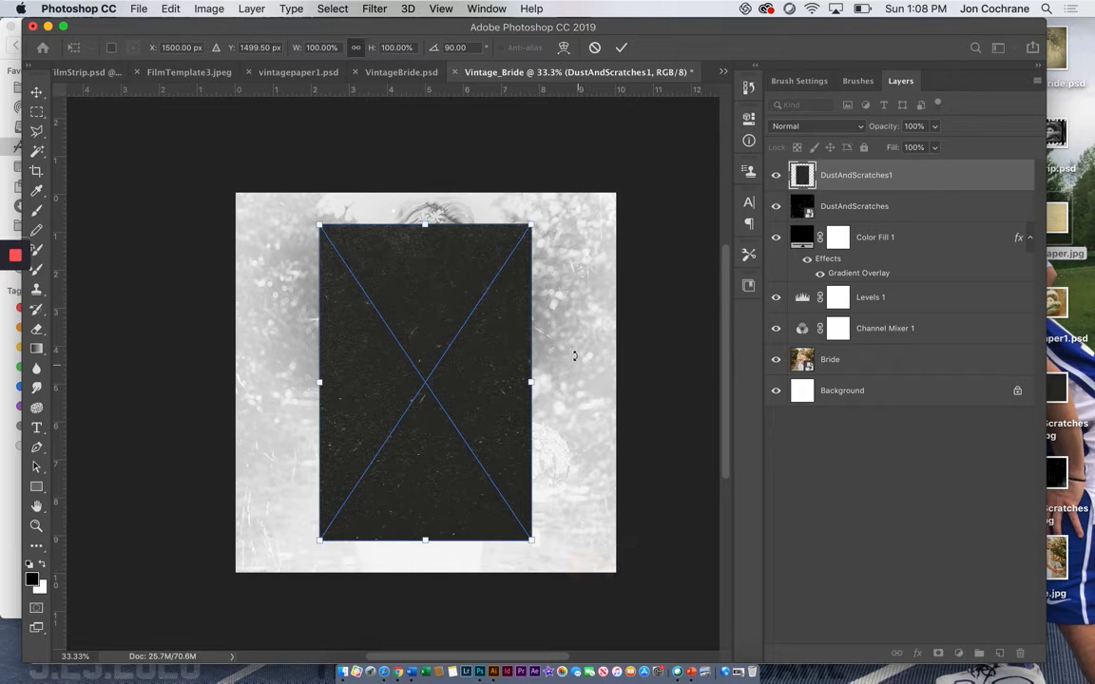
Enlarge the DustAndScratches1 image to cover the whole canvas and set its layer's blend mode to Screen
left_click_drag(529, 225, 710, 158)
key("Return")
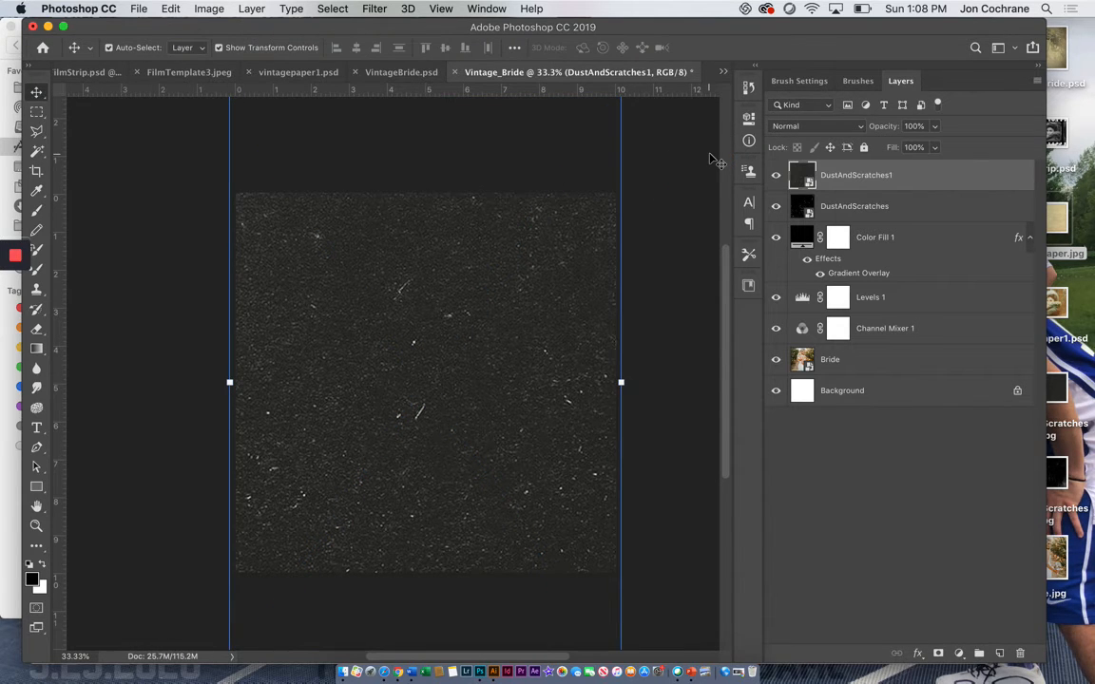
left_click(848, 130)
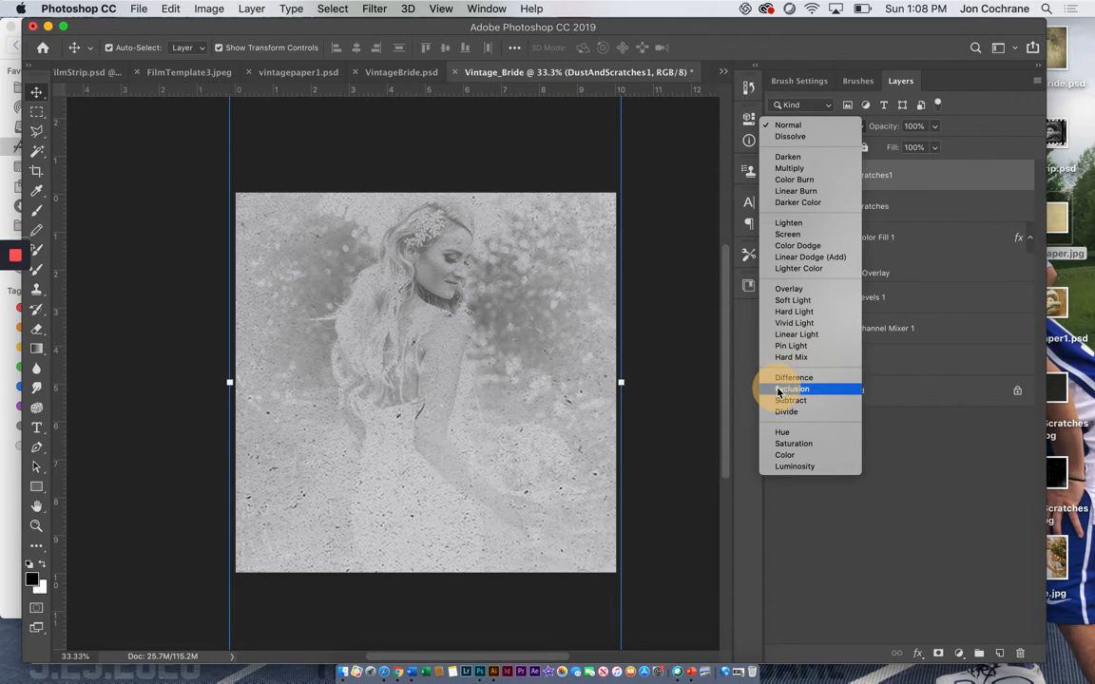
left_click(786, 237)
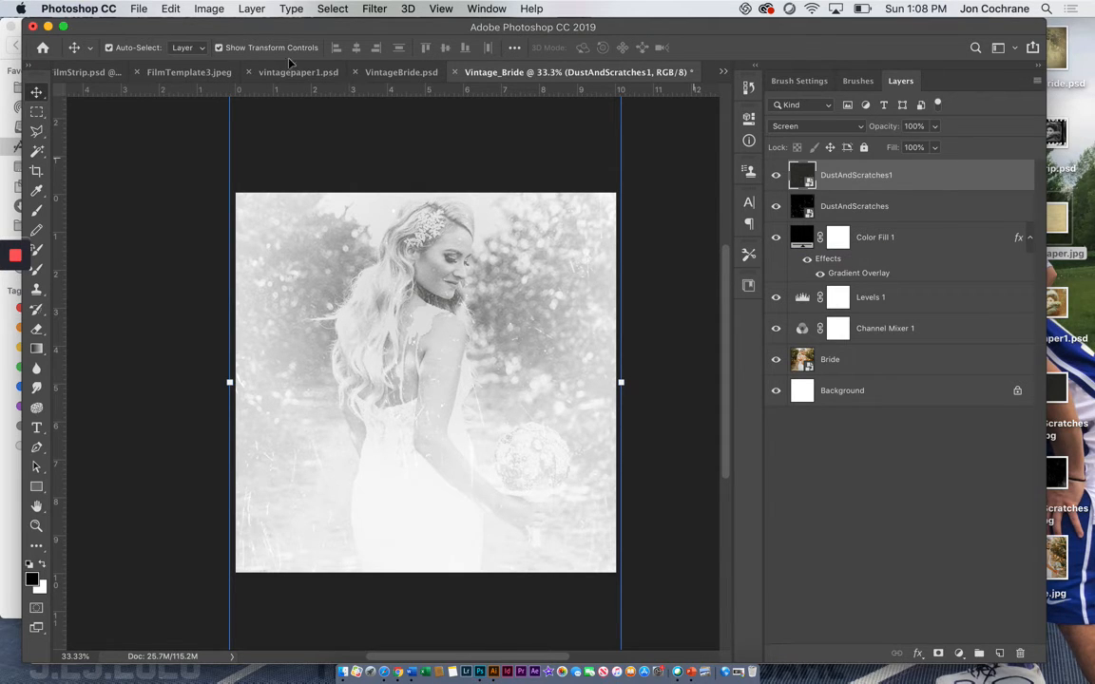
left_click(139, 9)
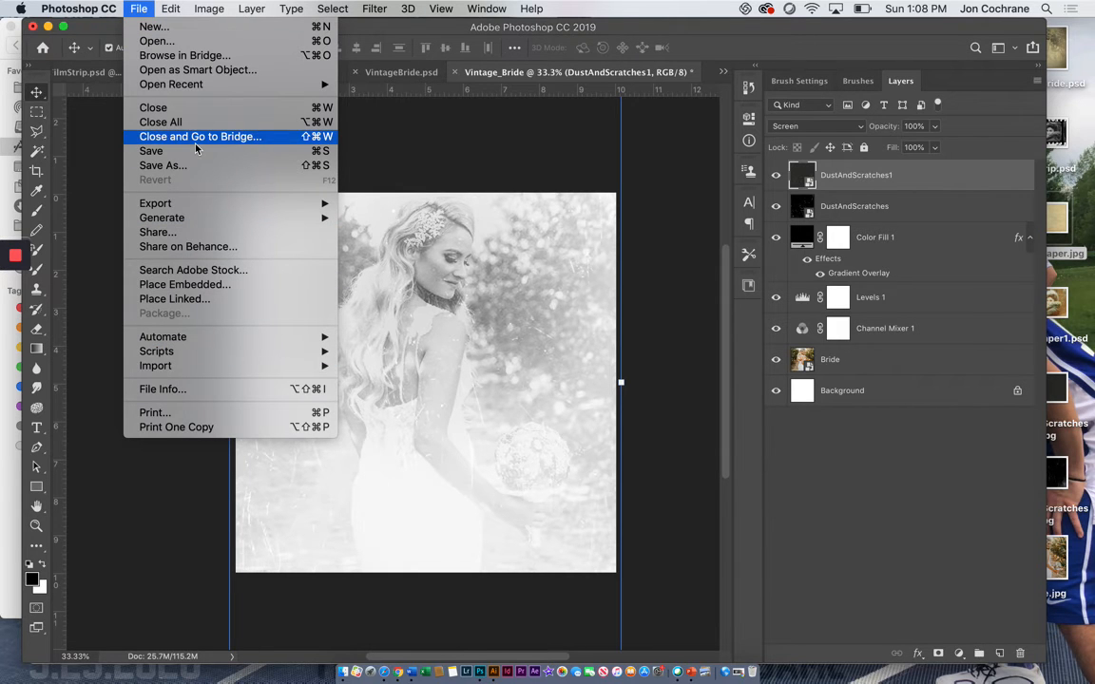
left_click(188, 297)
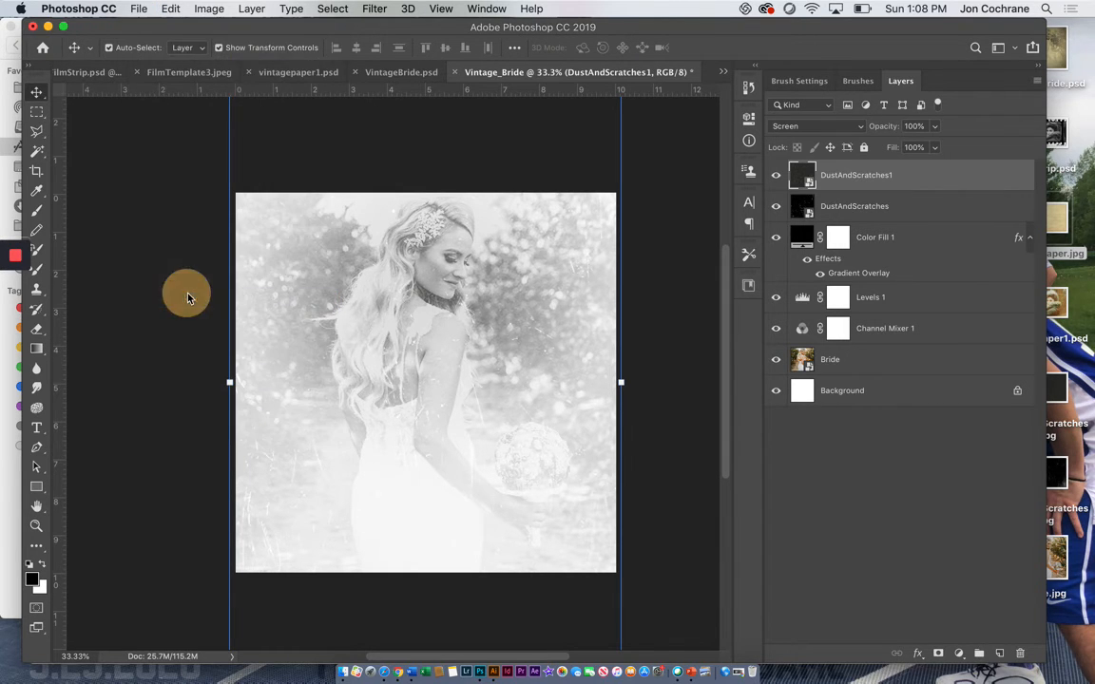
left_click(745, 455)
left_click(138, 8)
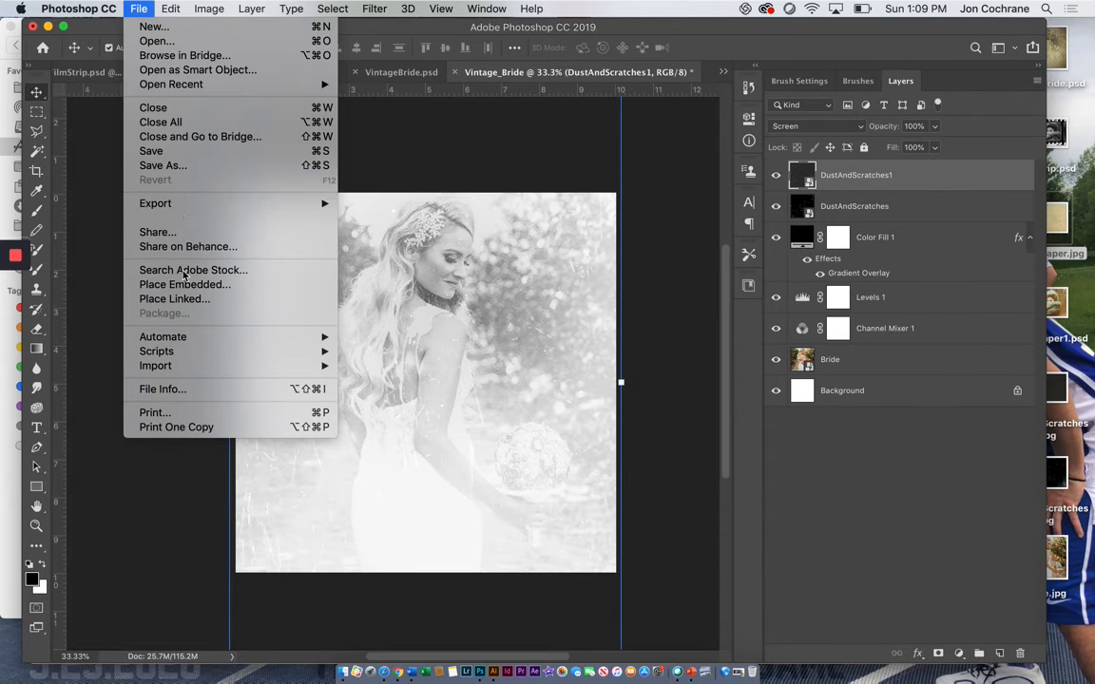
left_click(178, 270)
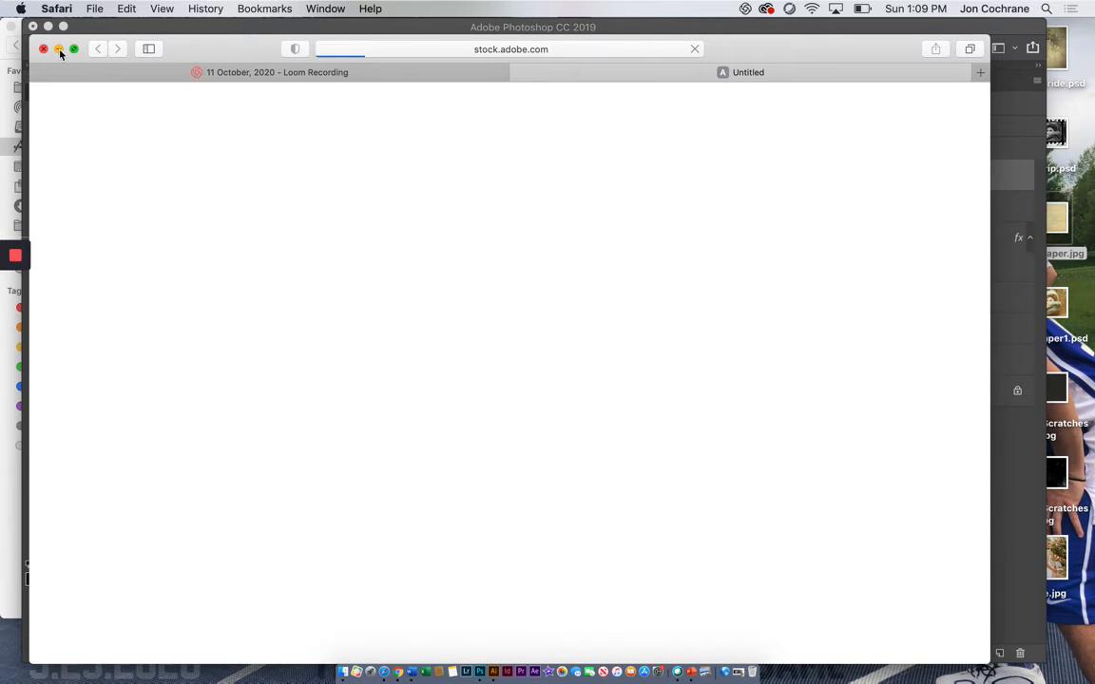
left_click(59, 50)
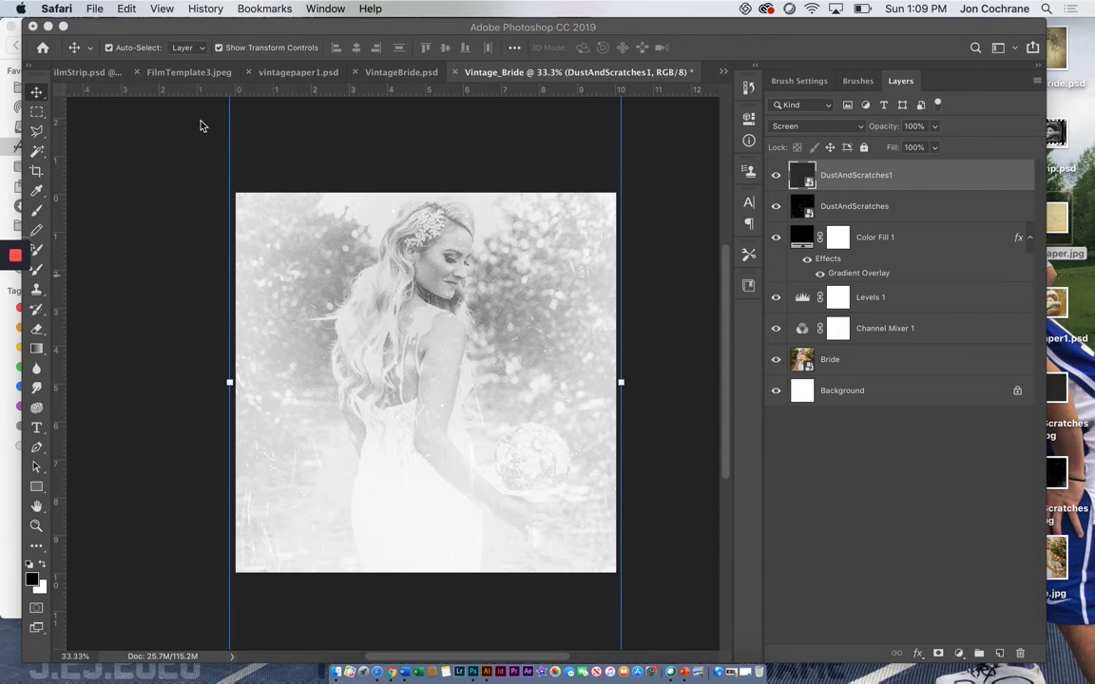
left_click(318, 156)
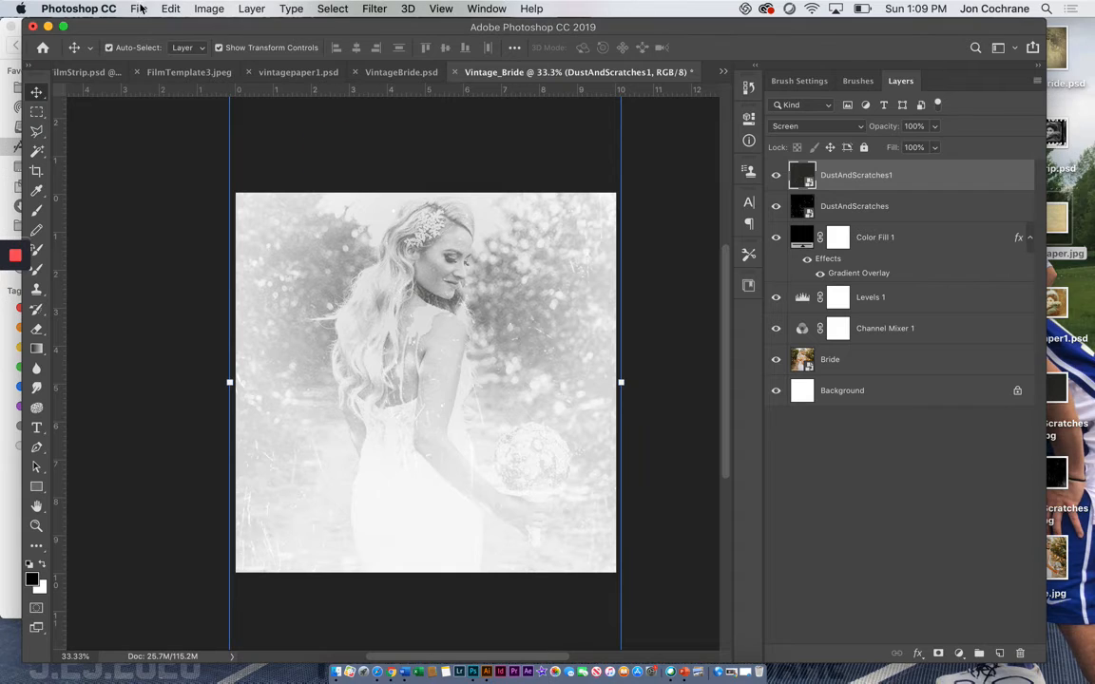
Place vintagepaper.jpg from the Desktop as an embedded image above the DustAndScratches1 layer and rotate it 90 degrees
left_click(139, 9)
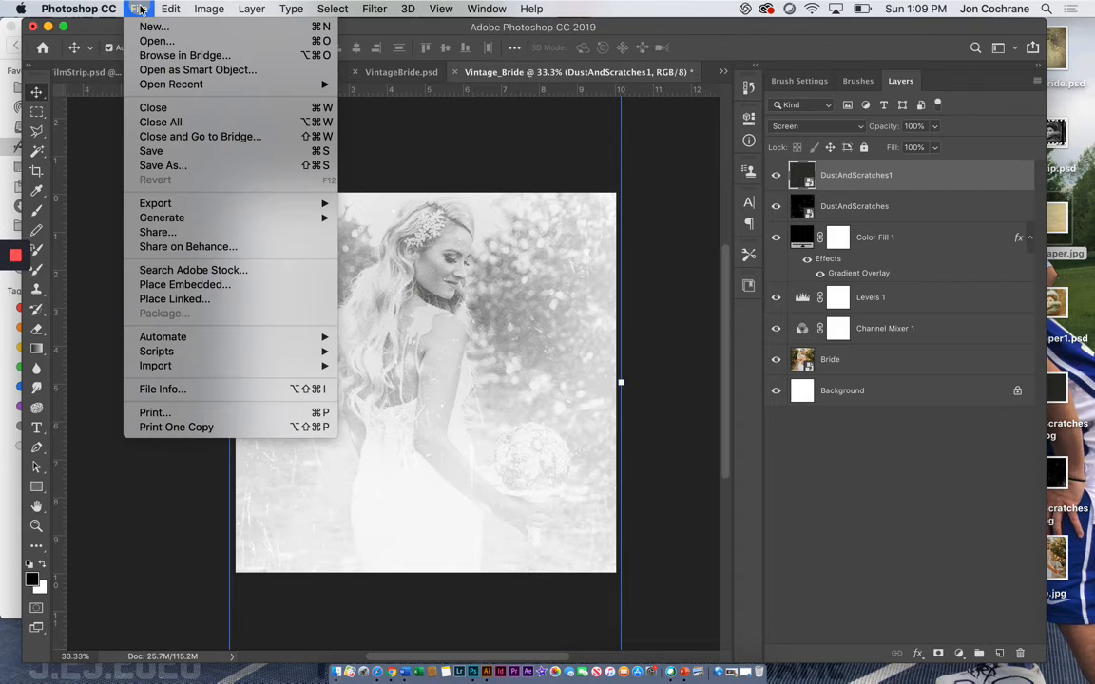
left_click(167, 285)
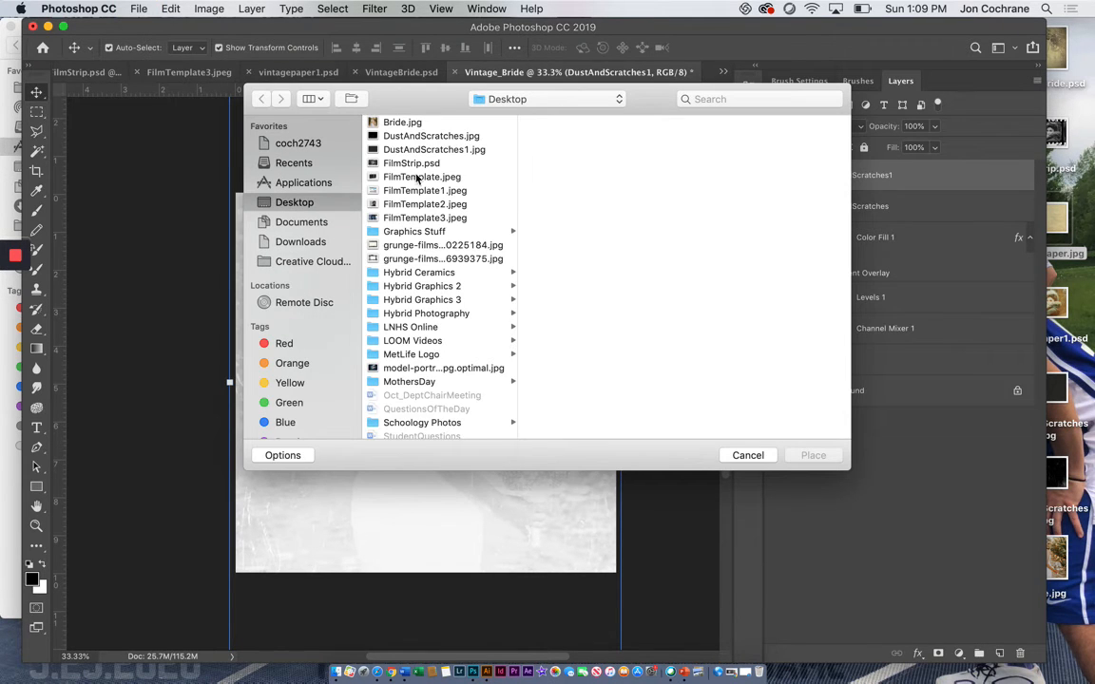
scroll(419, 264, "down", 3)
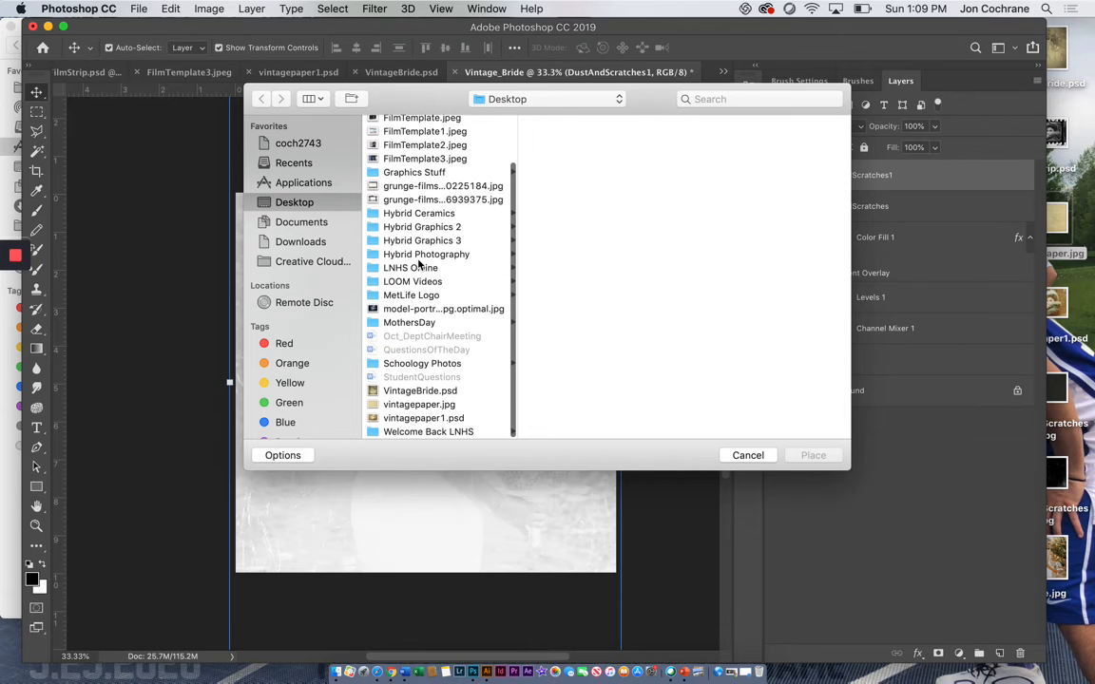
left_click(412, 406)
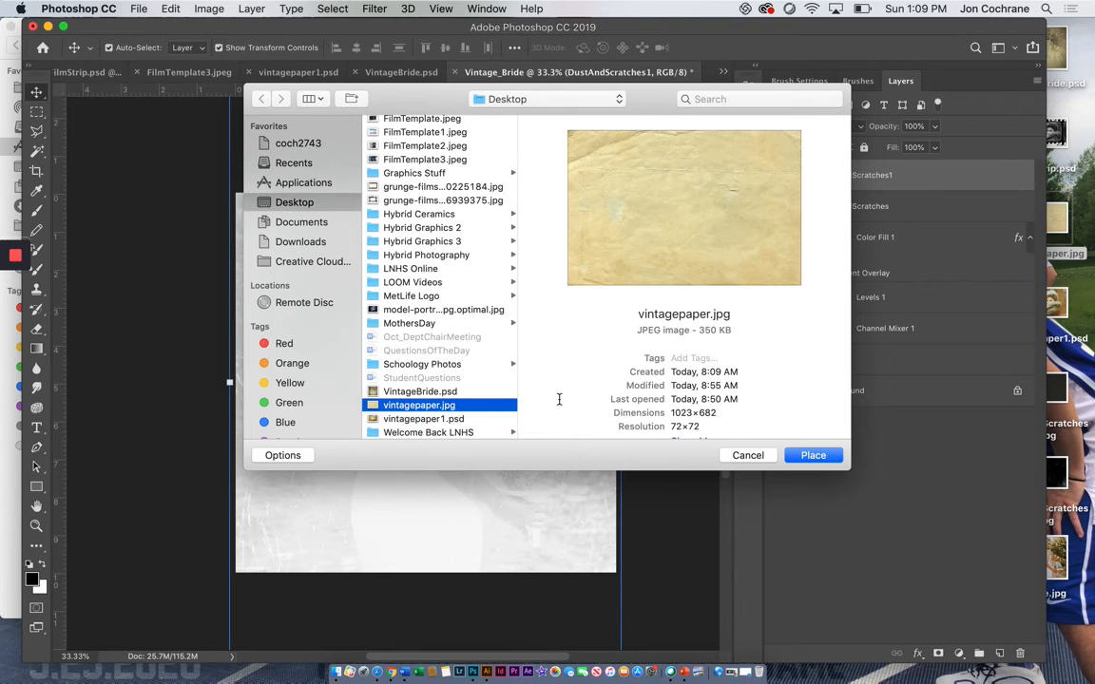
key("space")
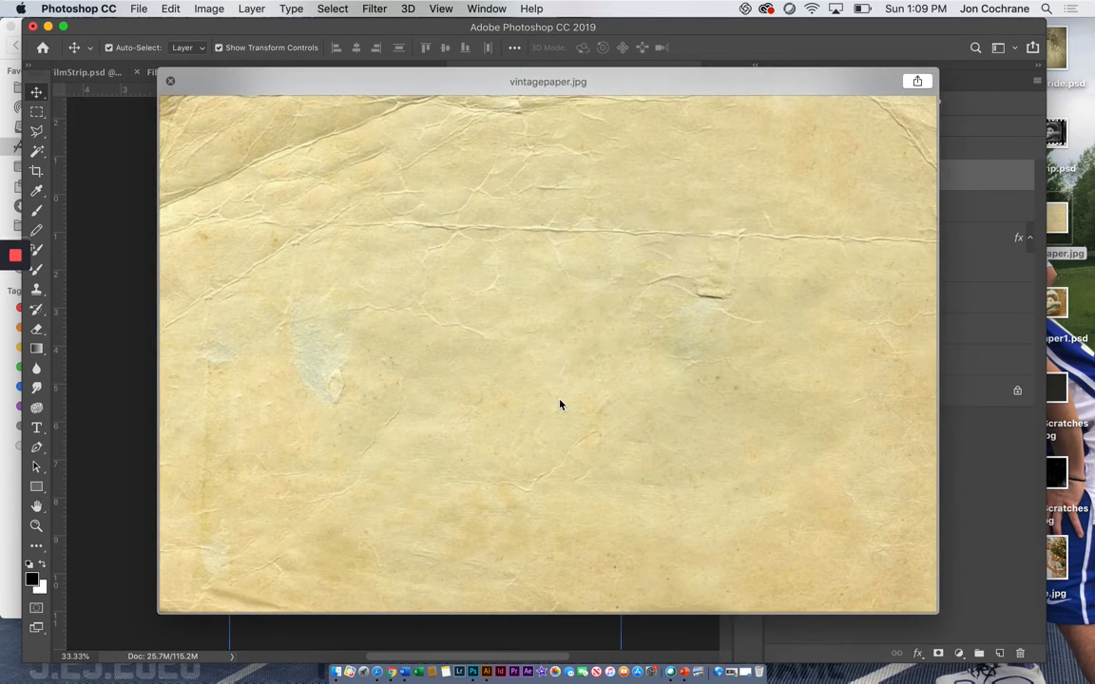
key("space")
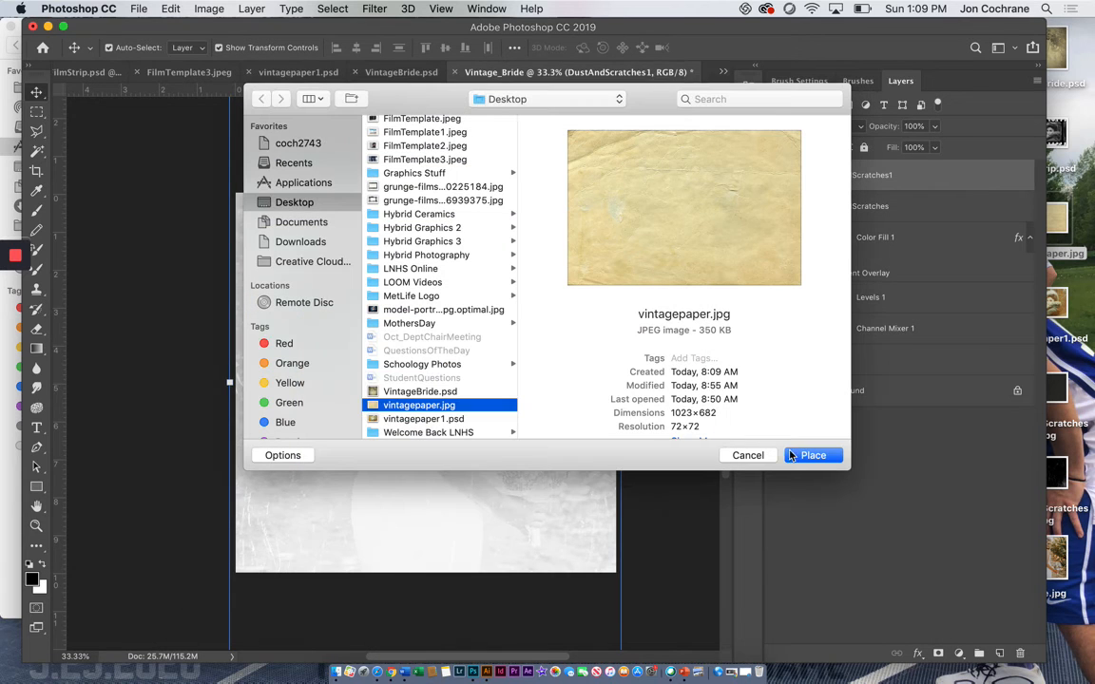
left_click(806, 456)
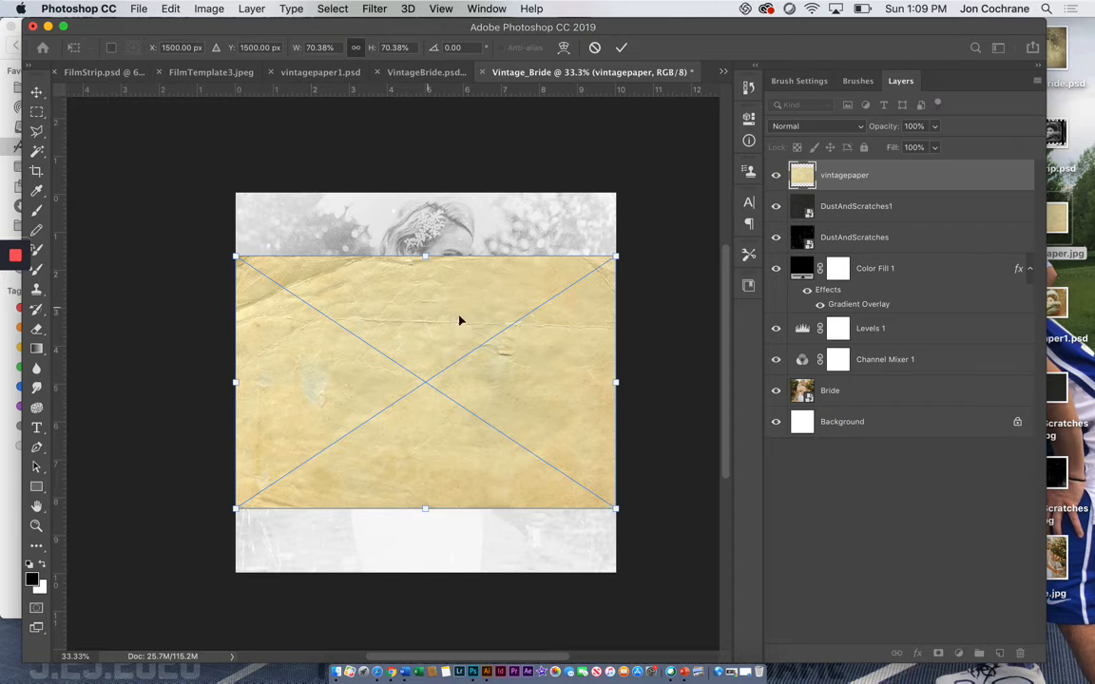
left_click_drag(631, 246, 717, 549)
left_click_drag(707, 656, 617, 298)
scroll(601, 272, "up", 5)
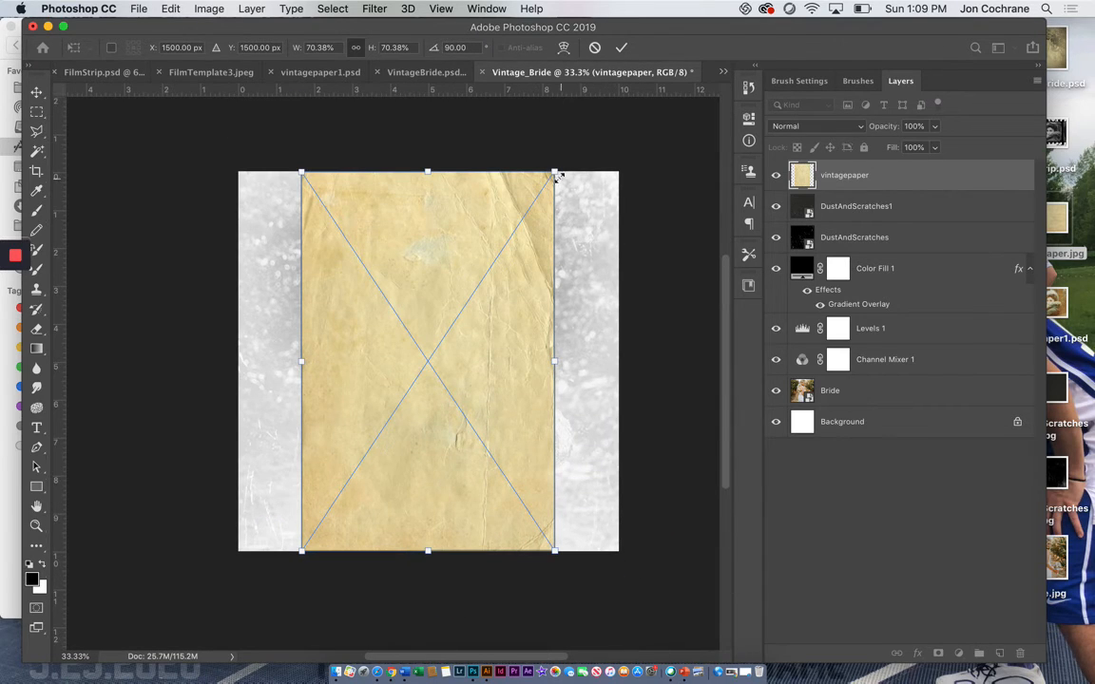
Enlarge the vintagepaper image to cover the whole canvas and set its layer's blend mode to Multiply
left_click_drag(555, 174, 675, 100)
key("Return")
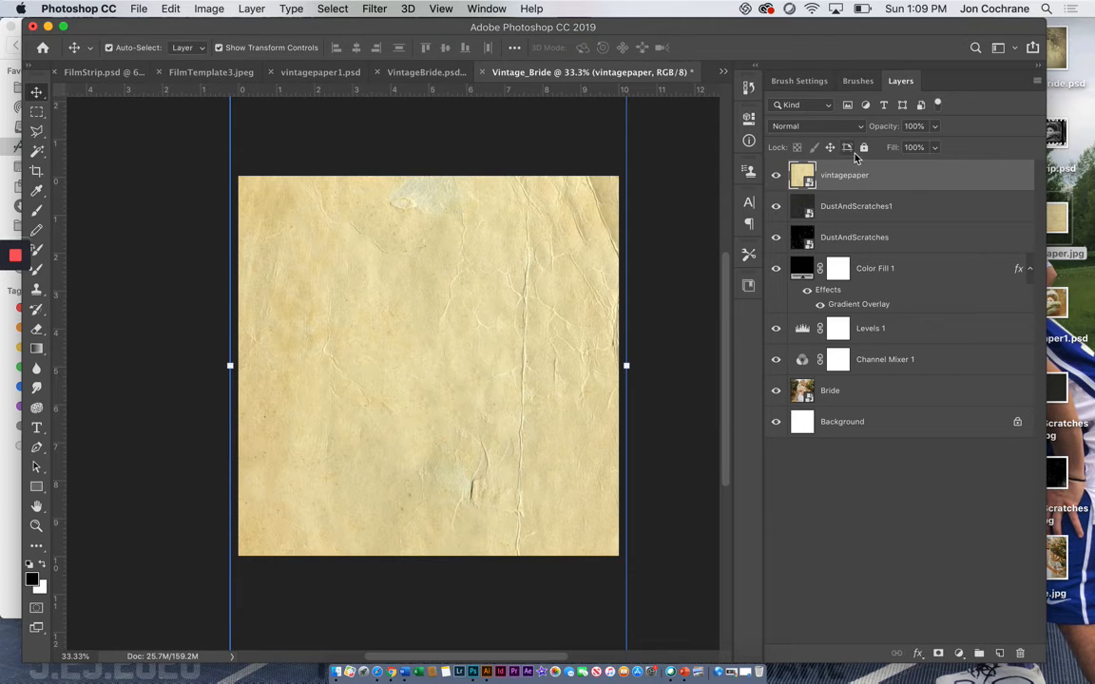
left_click(855, 127)
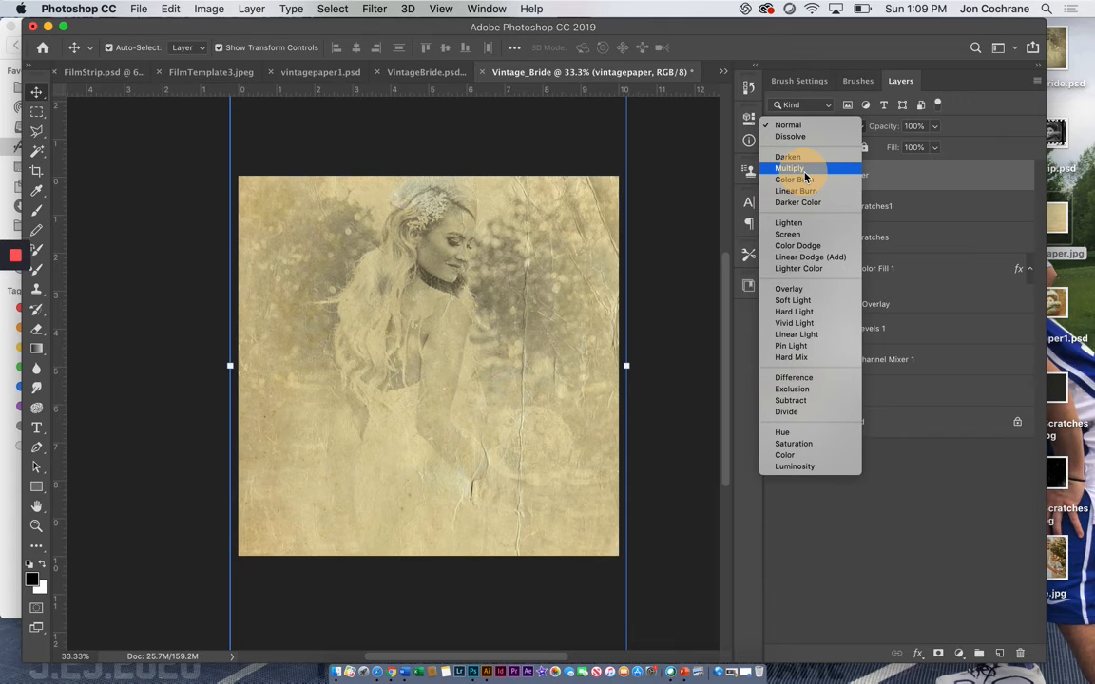
left_click(805, 171)
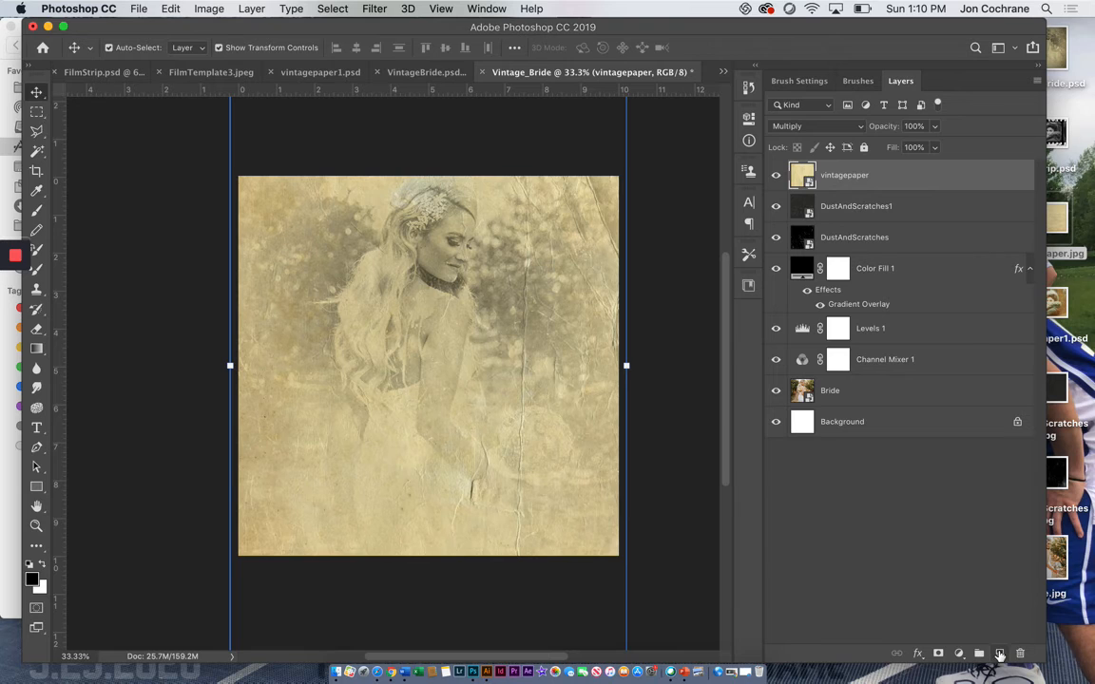
Add a new layer above vintagepaper and fill it with black using the Paint Bucket
left_click(998, 653)
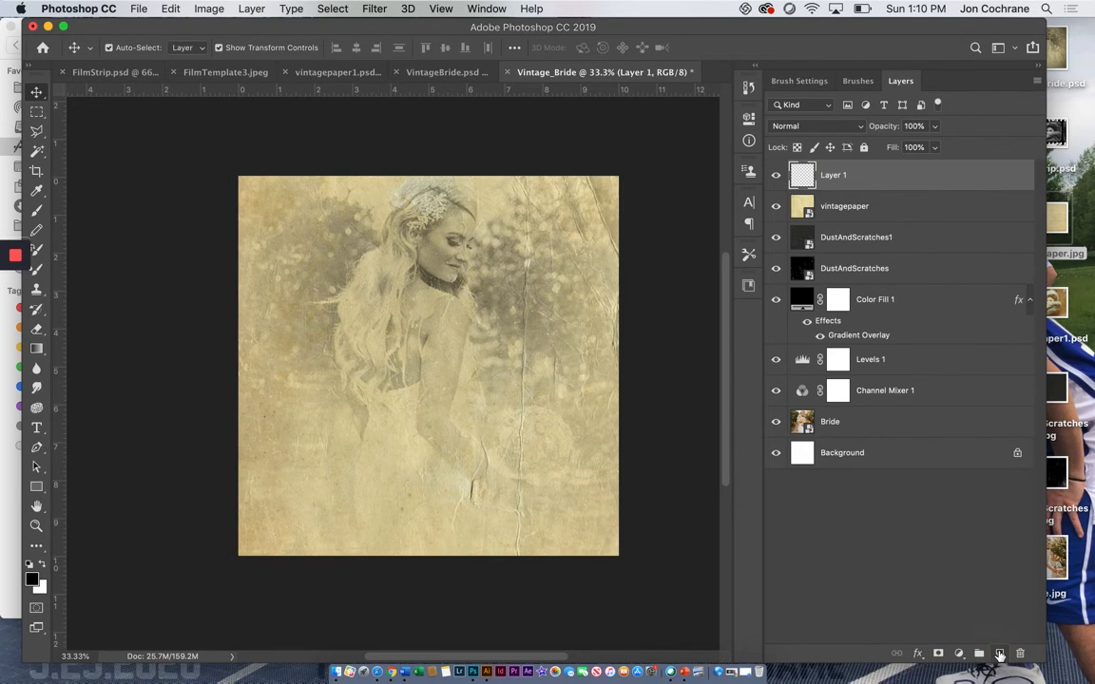
left_click(38, 351)
left_click_drag(38, 352, 85, 361)
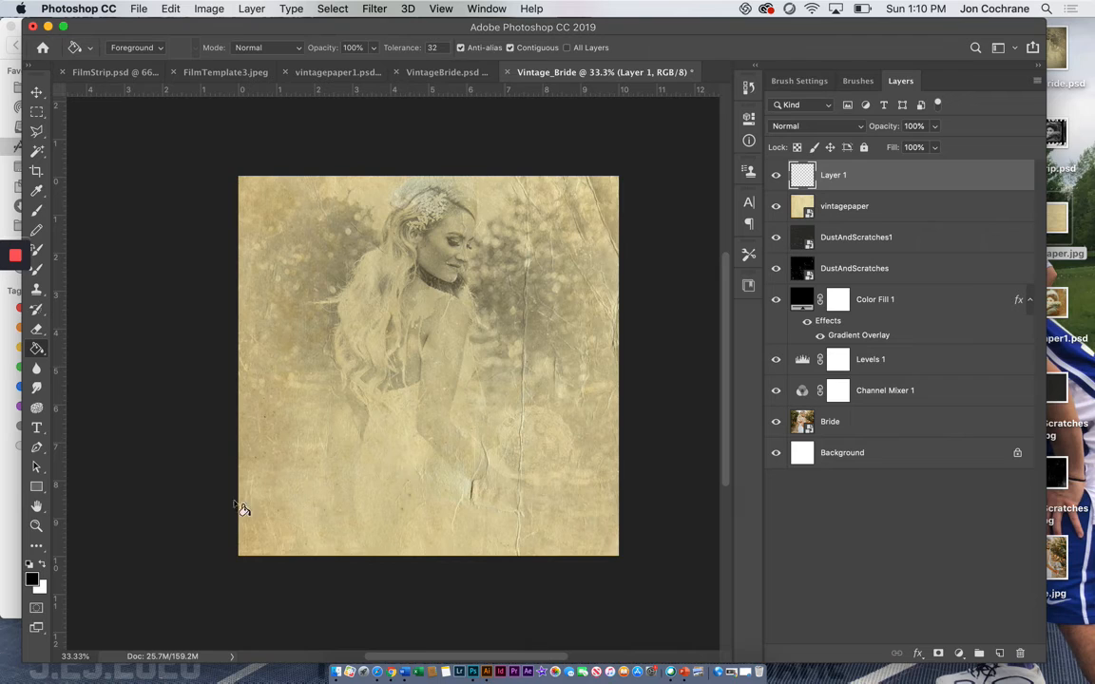
left_click(412, 369)
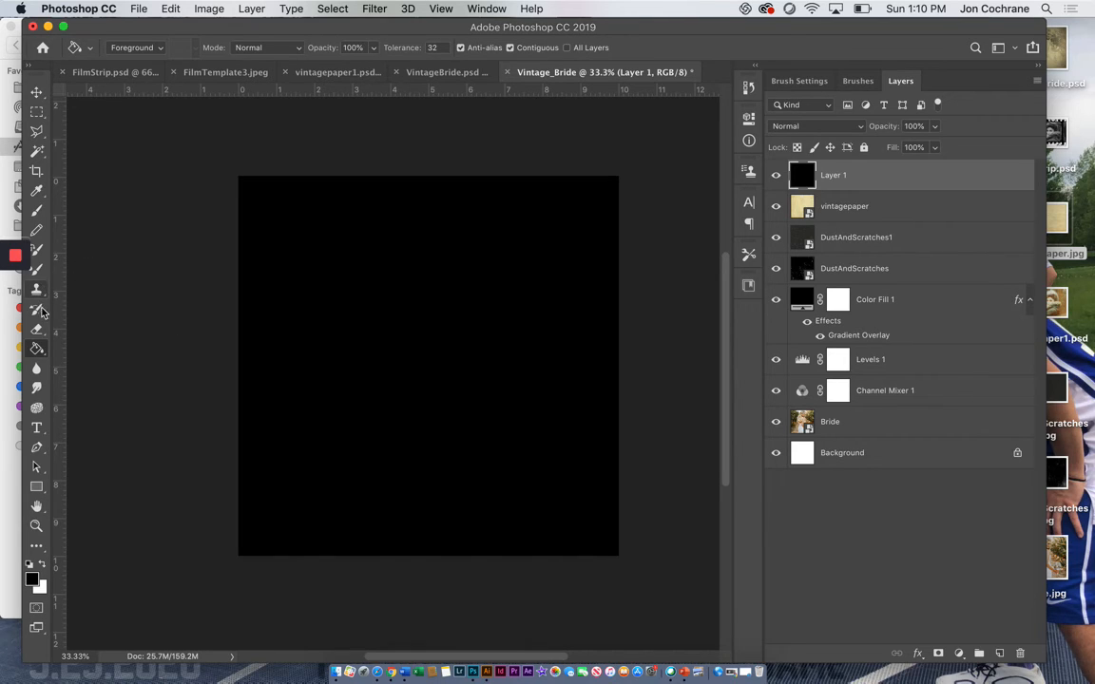
Erase the centre of the black layer with a soft 4000 px Eraser at 0% hardness, leaving a dark vignette around the edges
left_click(38, 329)
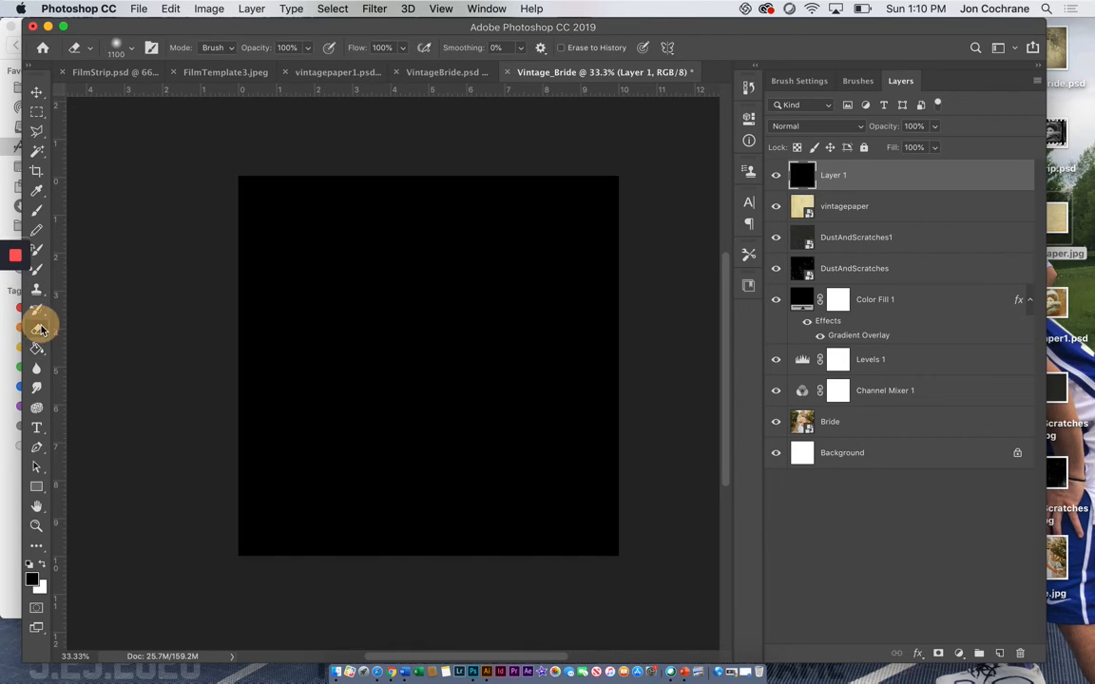
left_click(132, 51)
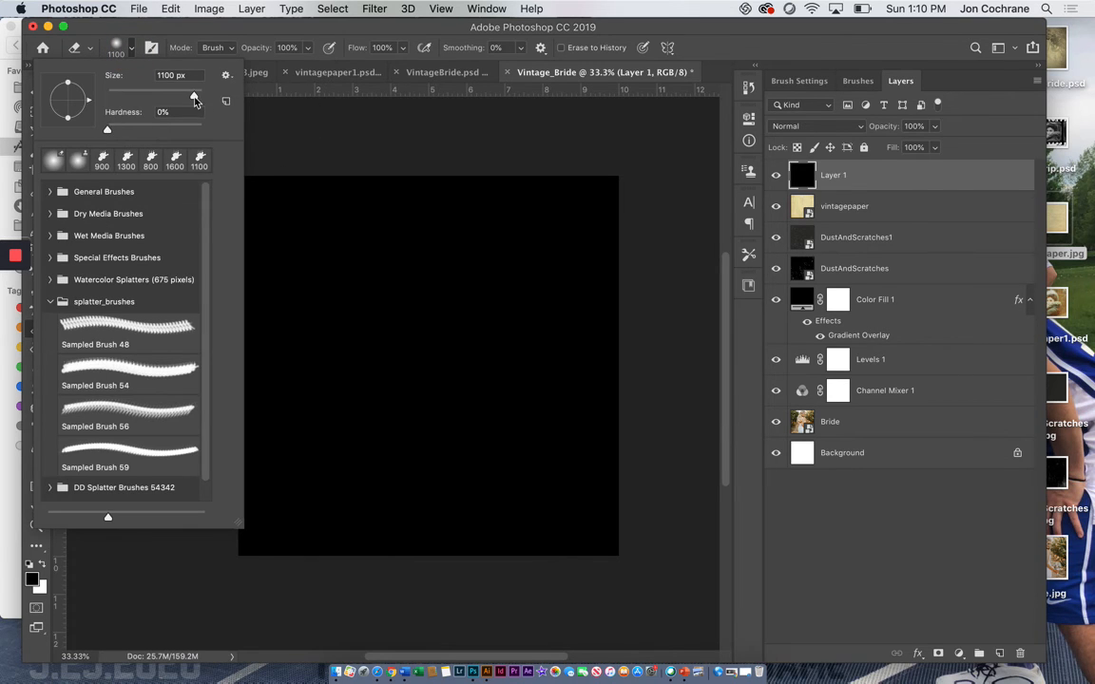
left_click(159, 95)
left_click(335, 153)
key("bracketright")
key("bracketright")
key("bracketright")
key("bracketright")
key("bracketright")
key("bracketright")
key("bracketright")
key("bracketright")
key("bracketright")
key("bracketright")
key("bracketright")
key("bracketright")
key("bracketright")
key("bracketright")
key("bracketright")
key("bracketright")
key("bracketright")
key("bracketright")
key("bracketright")
key("bracketright")
key("bracketright")
key("bracketright")
key("bracketright")
key("bracketright")
key("bracketright")
key("bracketright")
key("bracketright")
key("bracketright")
key("bracketright")
key("bracketright")
key("bracketright")
key("bracketright")
key("bracketright")
key("bracketright")
key("bracketright")
key("bracketright")
key("bracketright")
key("bracketright")
key("bracketright")
key("bracketright")
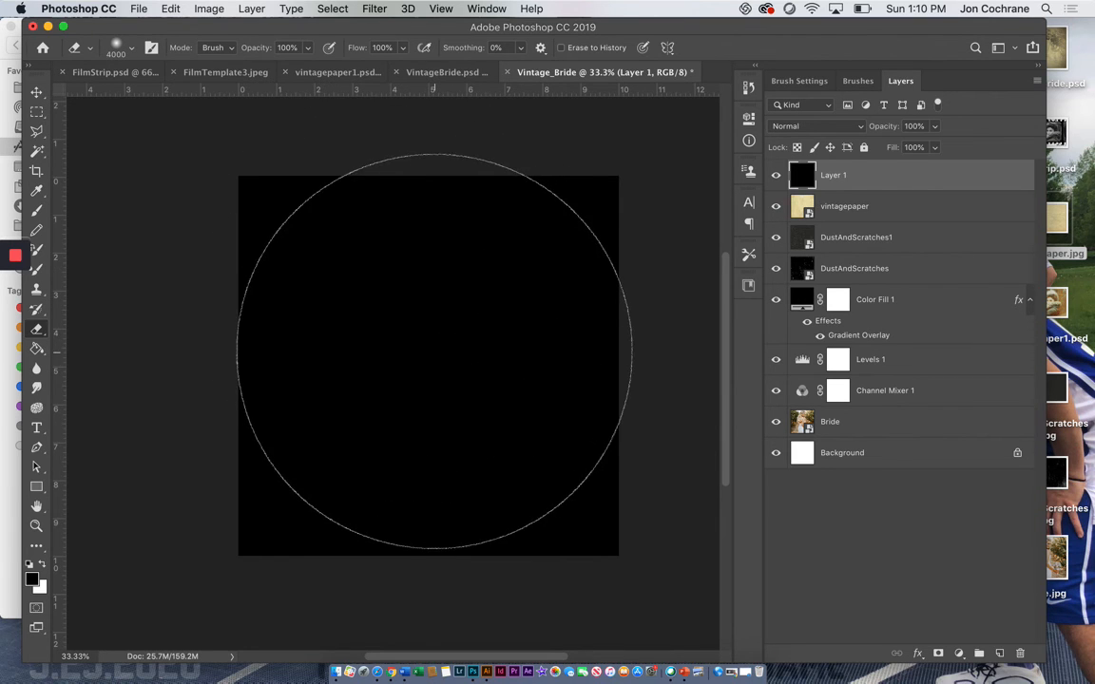
left_click(434, 362)
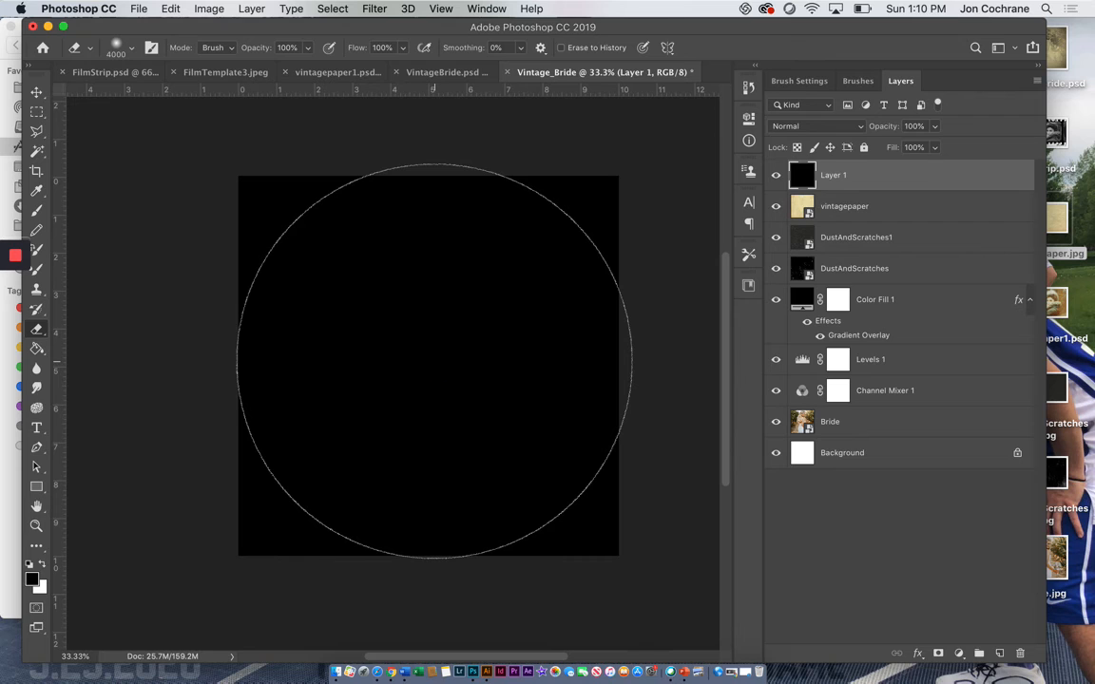
left_click(435, 361)
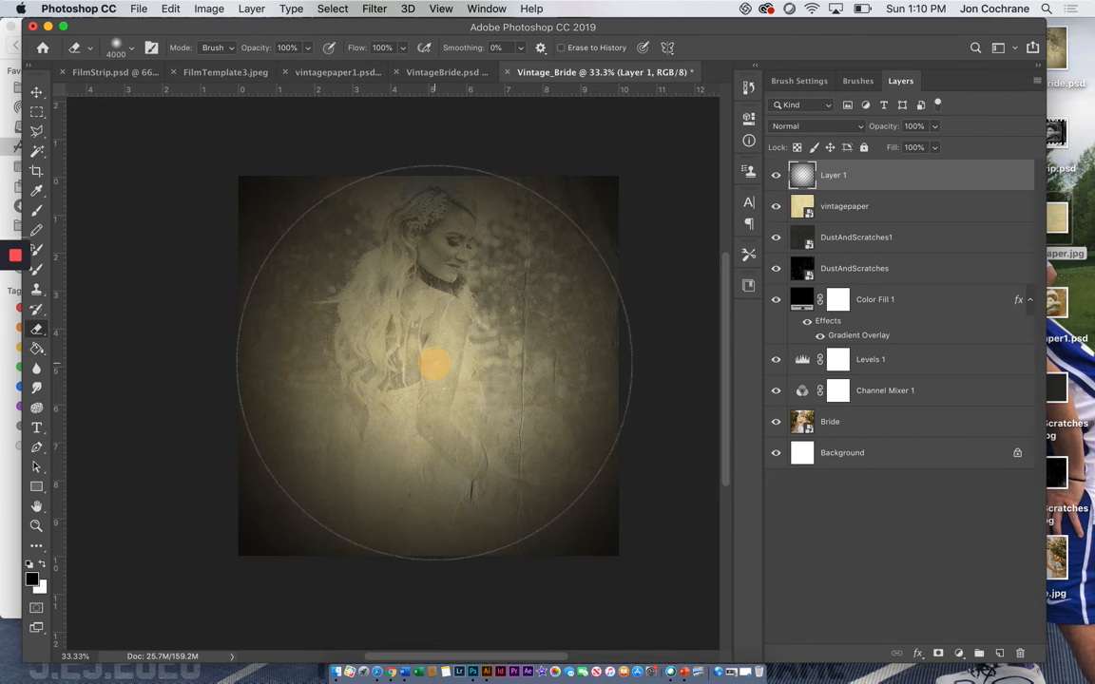
left_click(434, 361)
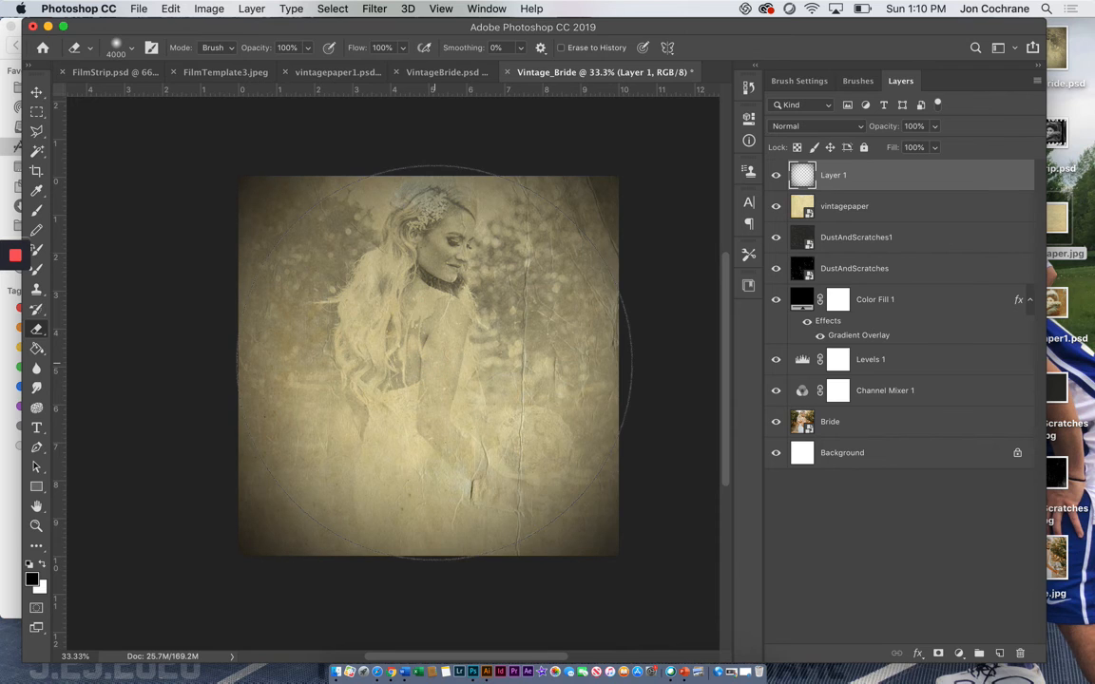
Lower the vignette layer's opacity to 60% and compare the image with the vignette hidden and shown
left_click(934, 127)
left_click_drag(934, 147, 903, 147)
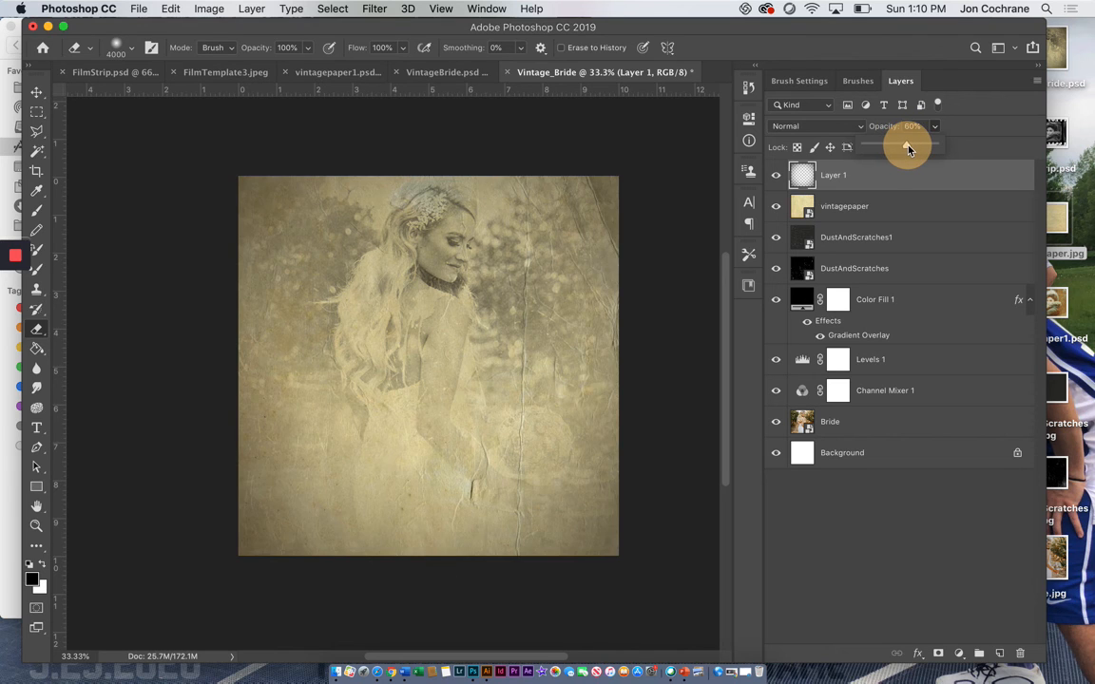
left_click(776, 176)
left_click(776, 177)
left_click(776, 177)
left_click(777, 177)
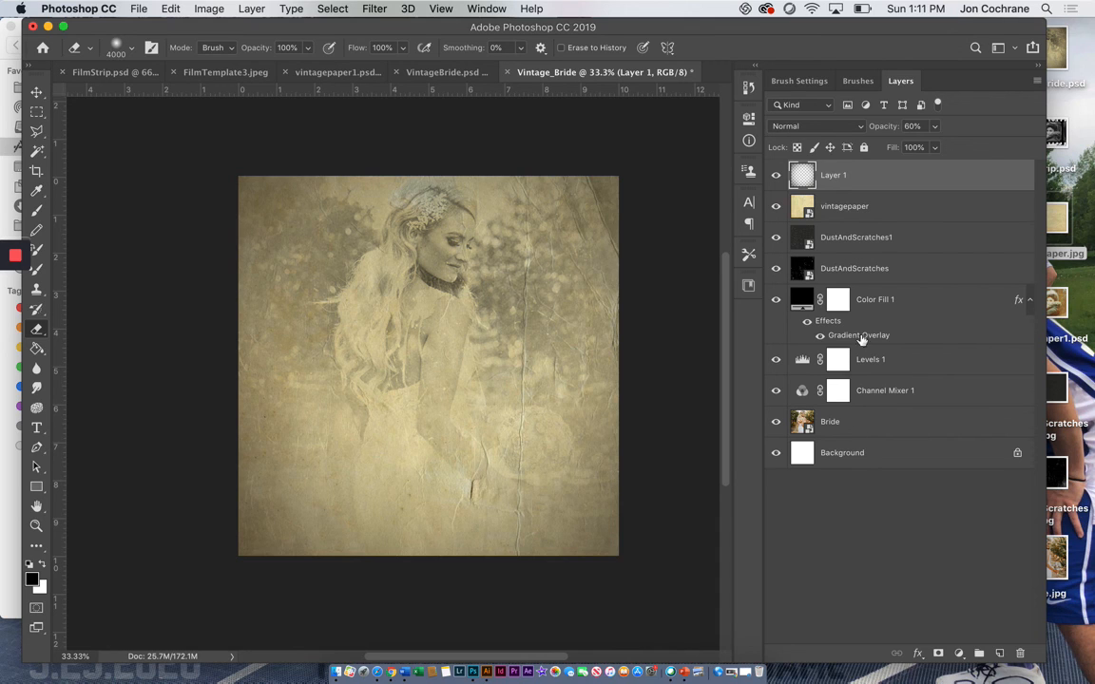
Compare the original Bride photo alone with the full vintage composite, ending with all layers shown
left_click(776, 427, "alt")
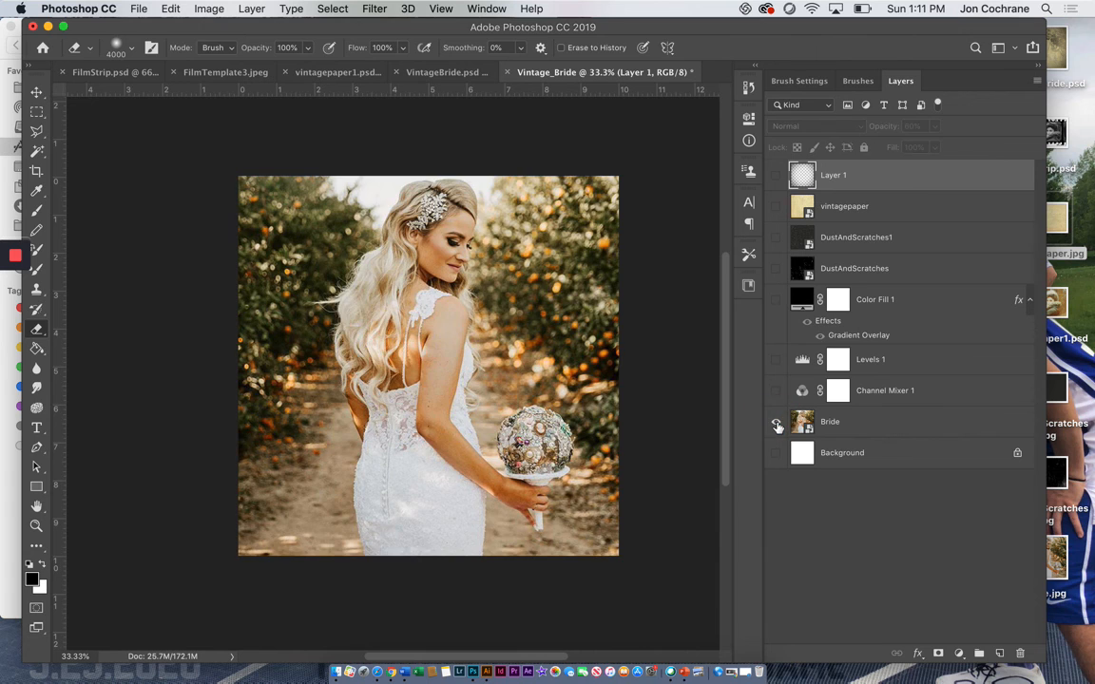
left_click(776, 427, "alt")
left_click(776, 426, "alt")
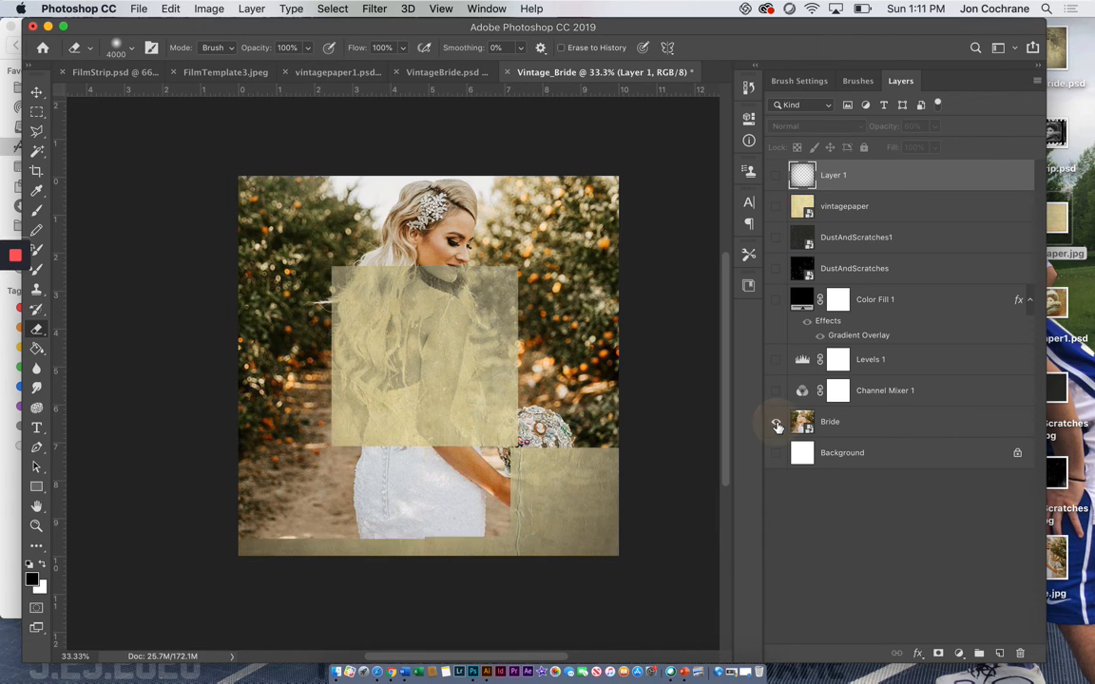
left_click(776, 426, "alt")
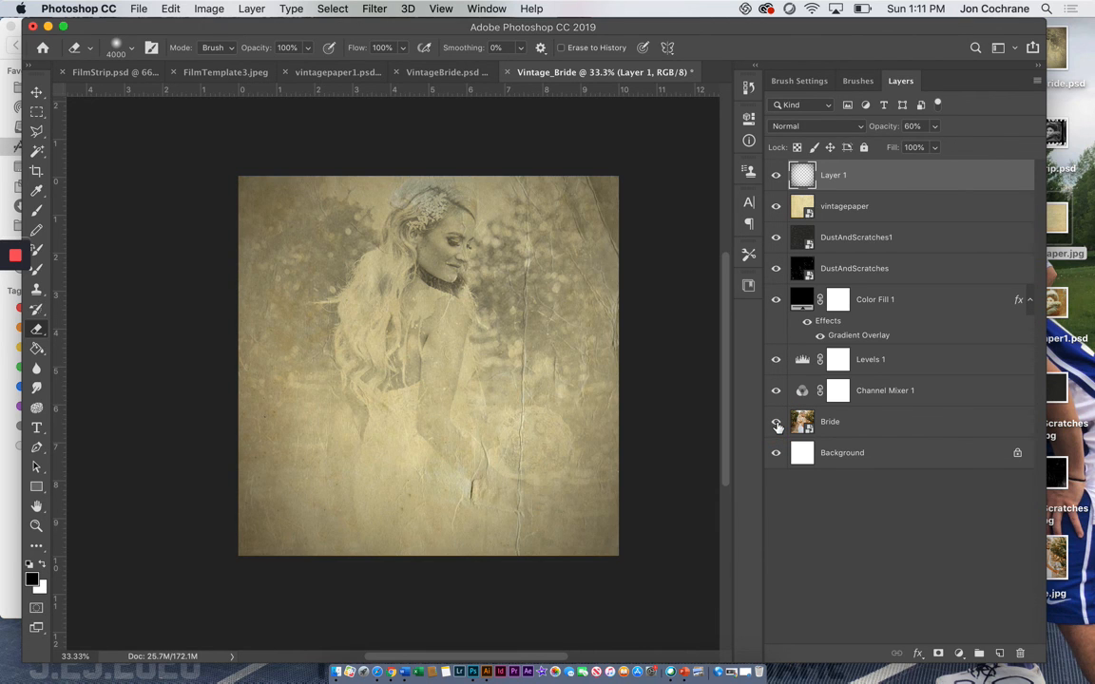